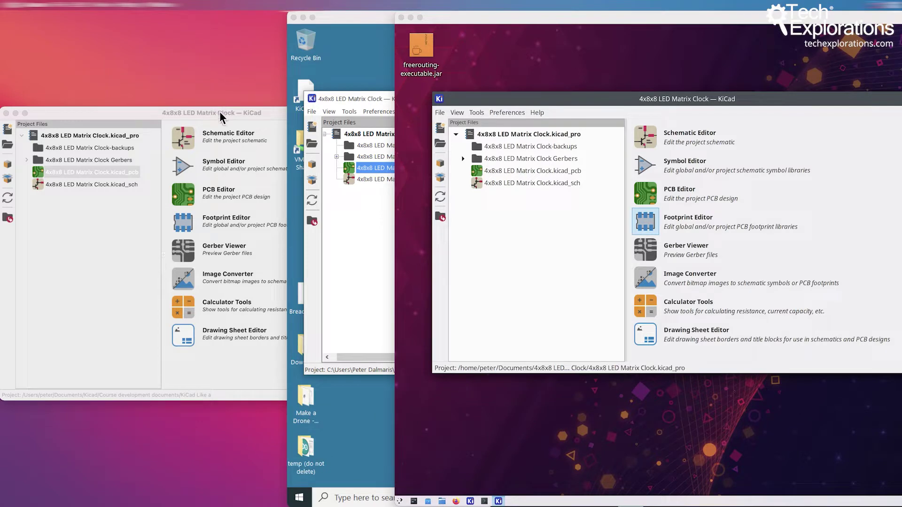
Step: Bring the macOS KiCad window, the Windows VM and the Linux VM forward in turn
left_click(220, 116)
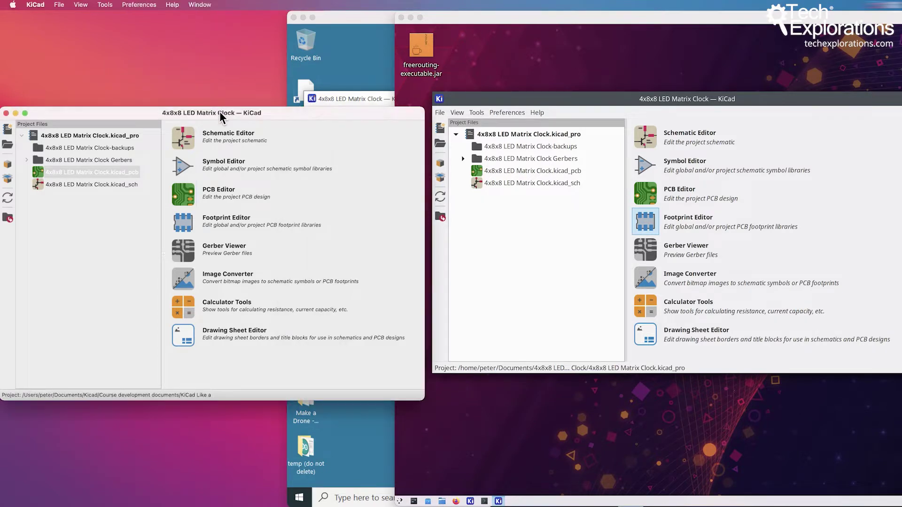
left_click(358, 13)
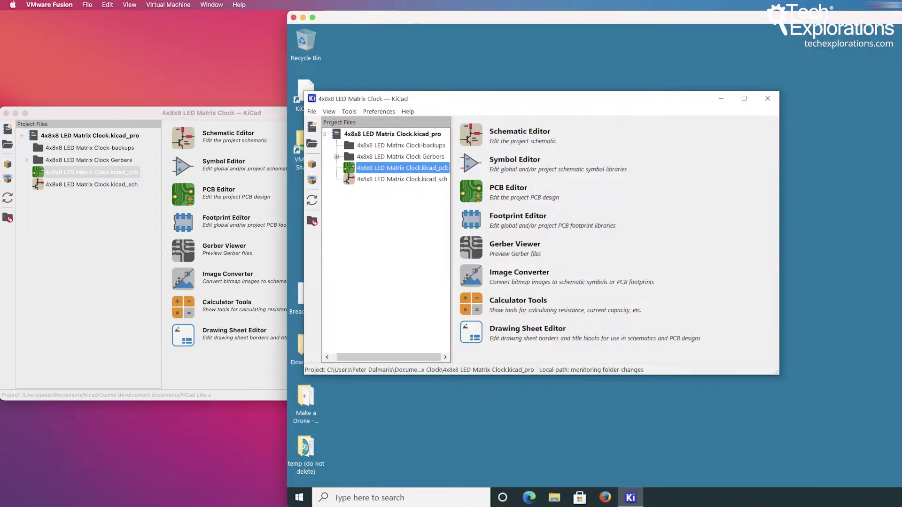
key("super+grave")
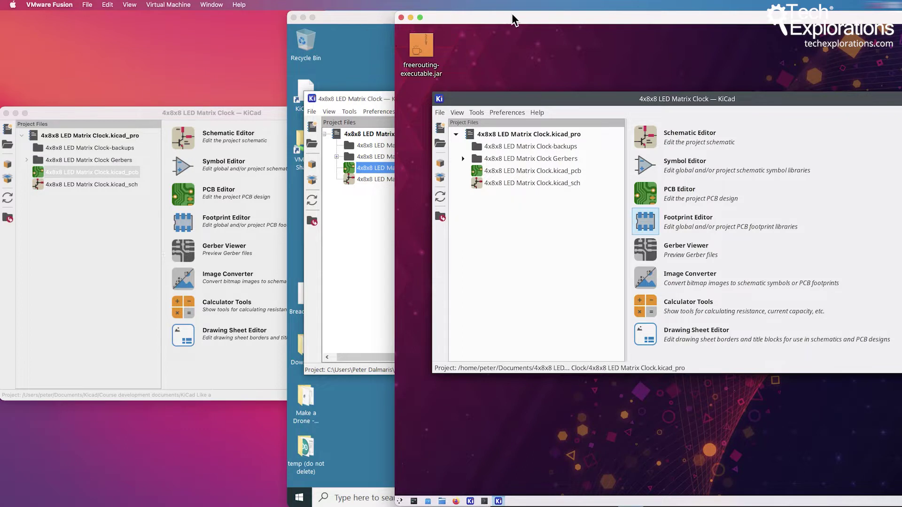
Step: Raise the macOS KiCad project window and drag it into position
left_click(202, 113)
left_click_drag(235, 112, 267, 99)
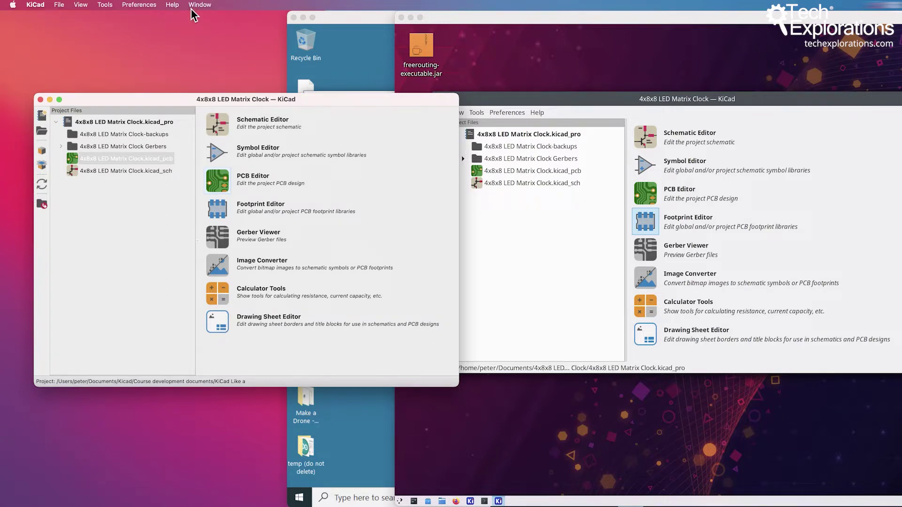
left_click_drag(164, 99, 143, 92)
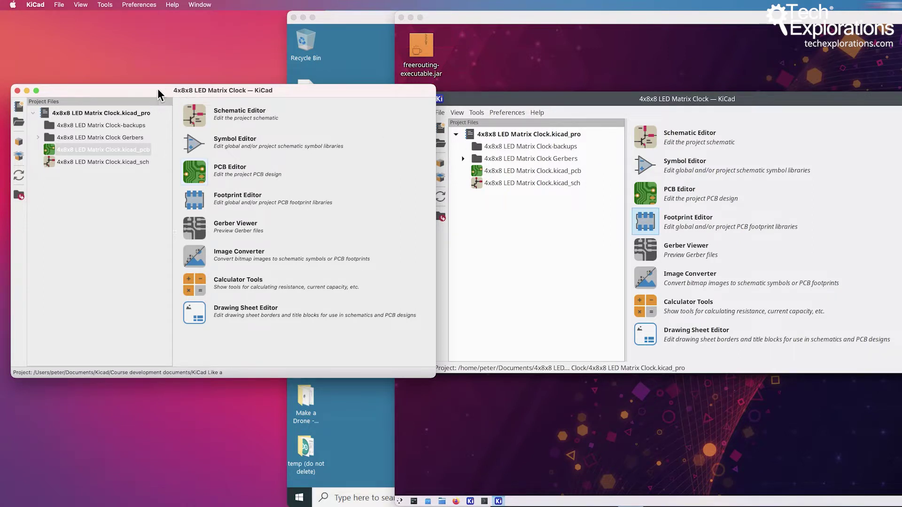
left_click_drag(156, 93, 155, 86)
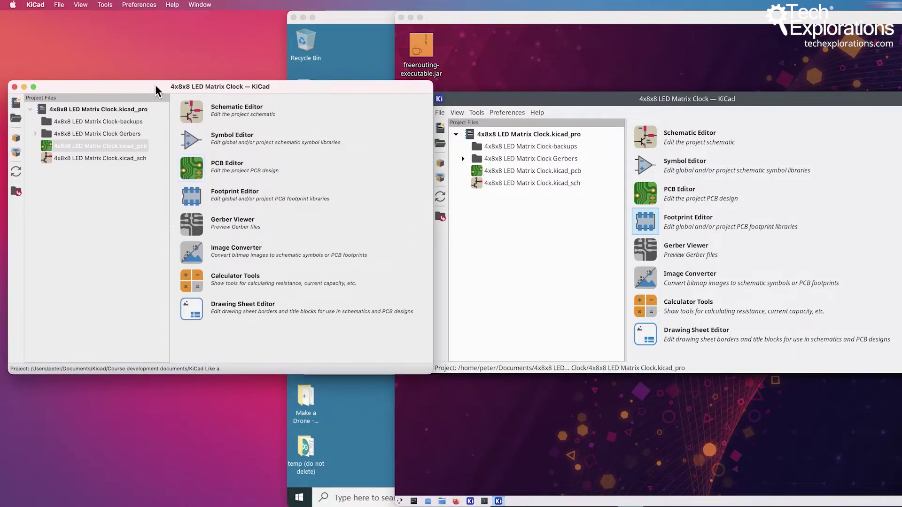
Step: Open the clock schematic on macOS, move the editor window left and browse its menus
left_click(198, 111)
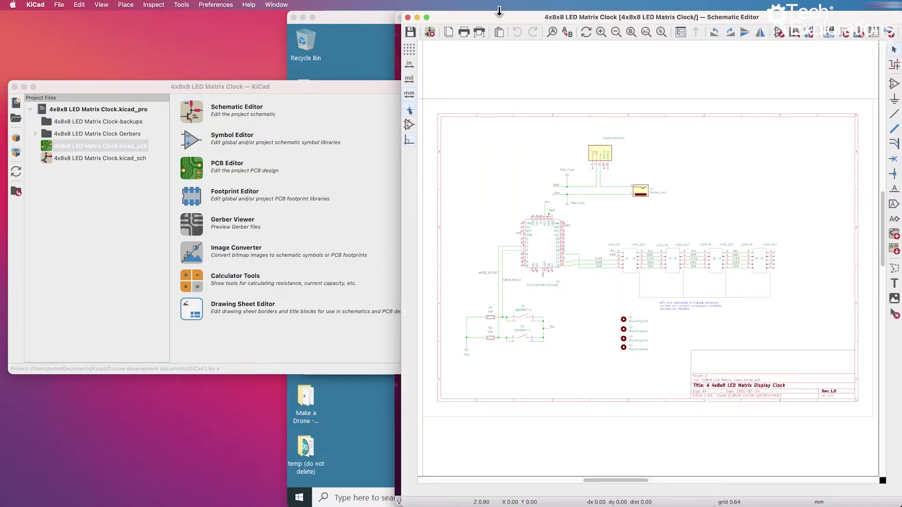
left_click_drag(650, 13, 250, 12)
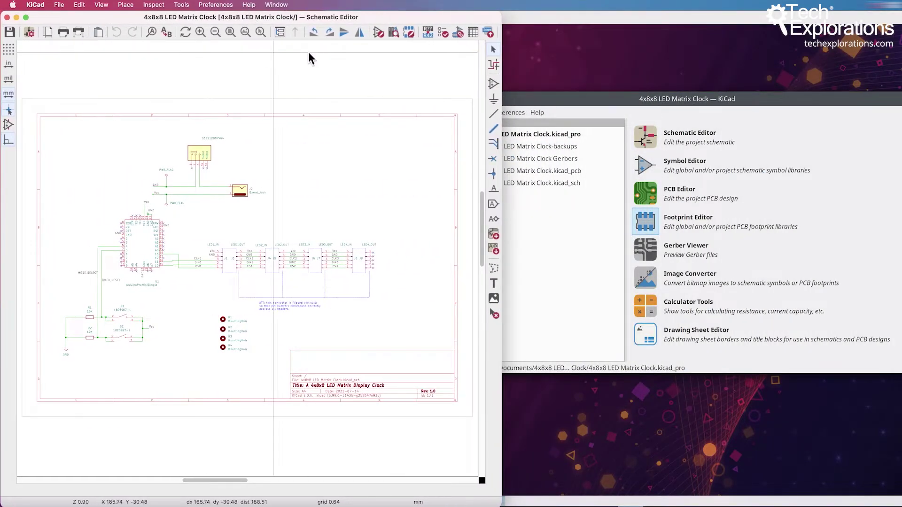
left_click(41, 4)
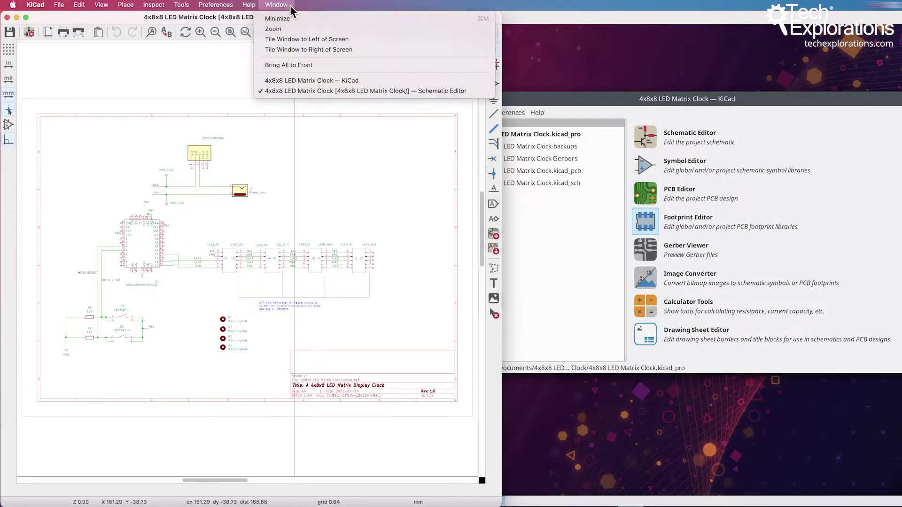
mouse_move(93, 8)
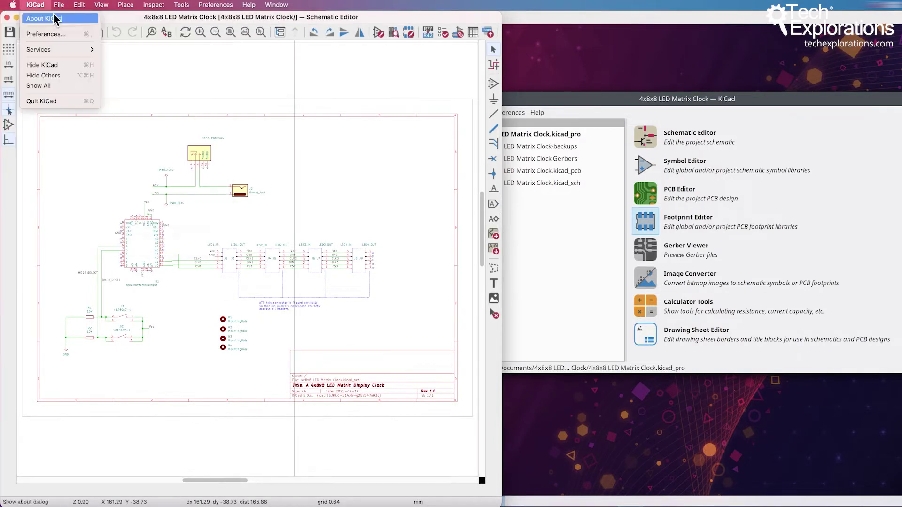
left_click(62, 25)
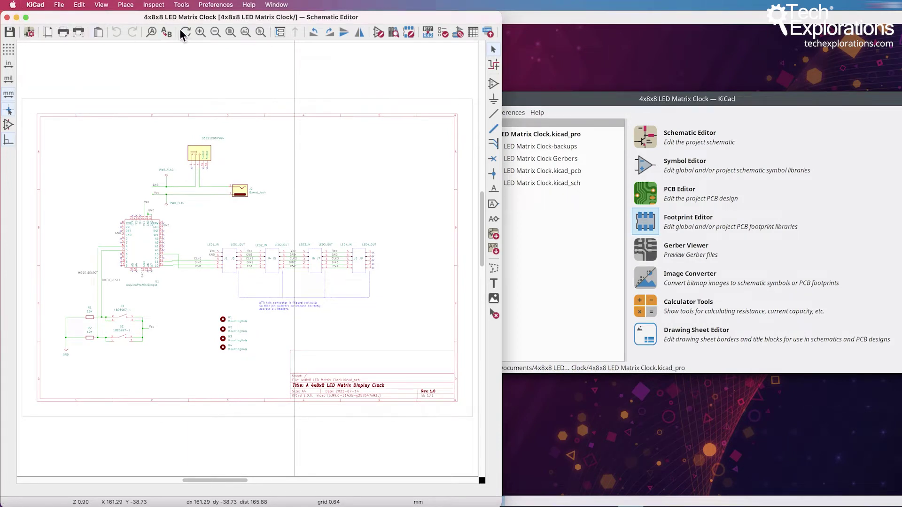
Step: Zoom in and pan up to the barrel jack and power flag wiring
scroll(248, 258, "up", 5)
scroll(247, 258, "down", 6)
scroll(247, 258, "up", 4)
scroll(247, 258, "down", 4)
scroll(247, 258, "up", 3)
scroll(247, 258, "up", 3)
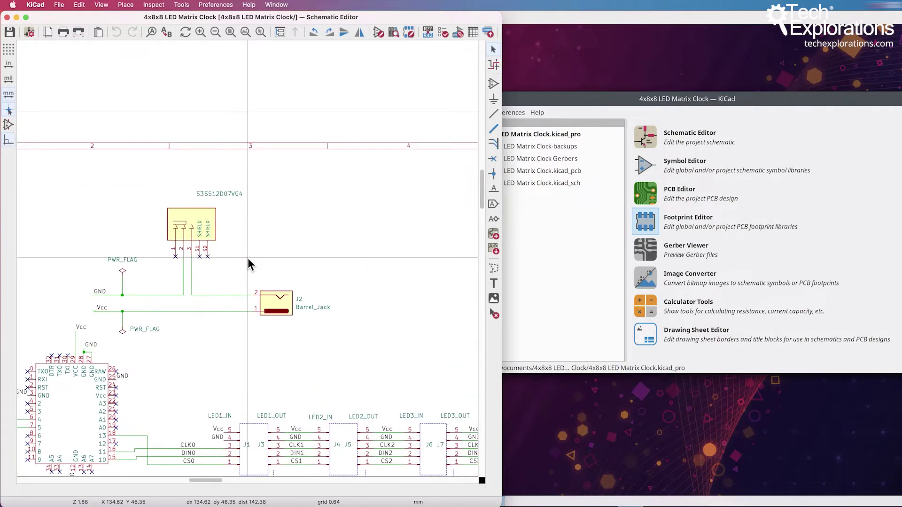
middle_click_drag(248, 258, 230, 137)
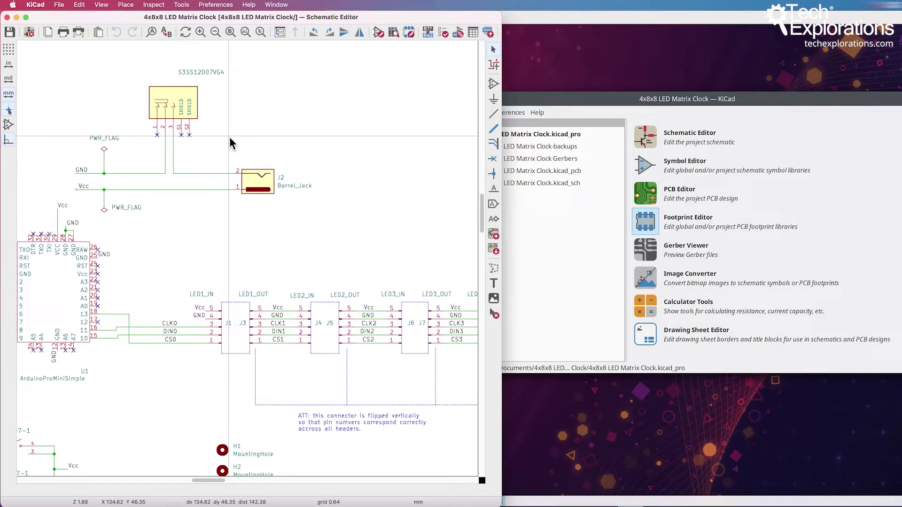
Step: Bring the Windows KiCad project manager forward, reposition it and look through its menus
left_click(596, 15)
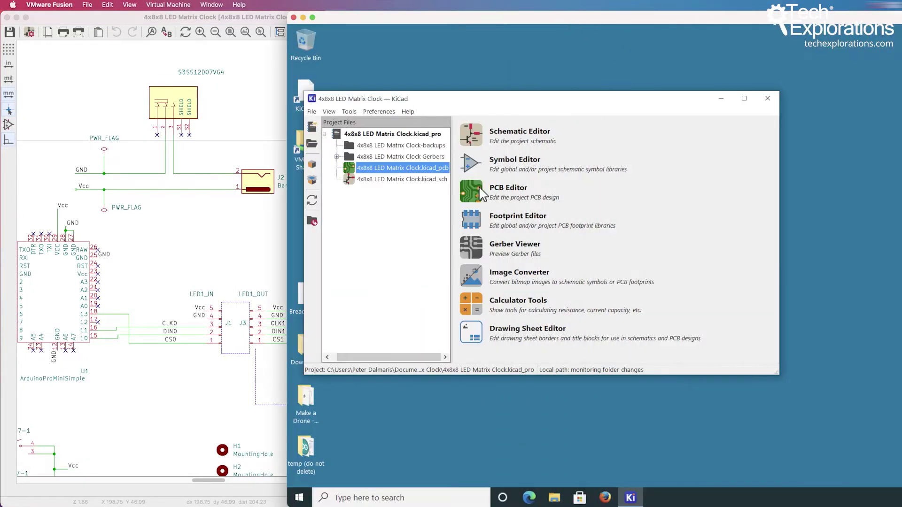
left_click_drag(435, 102, 444, 106)
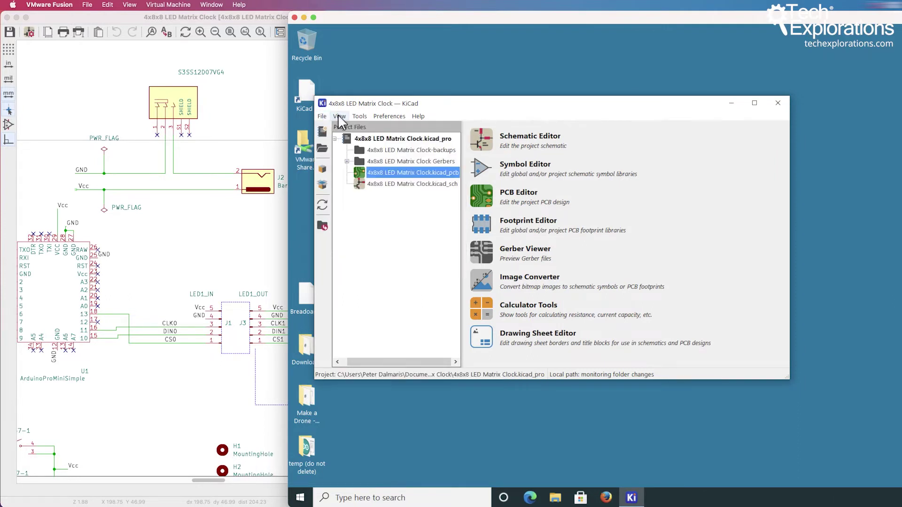
left_click(323, 116)
mouse_move(418, 117)
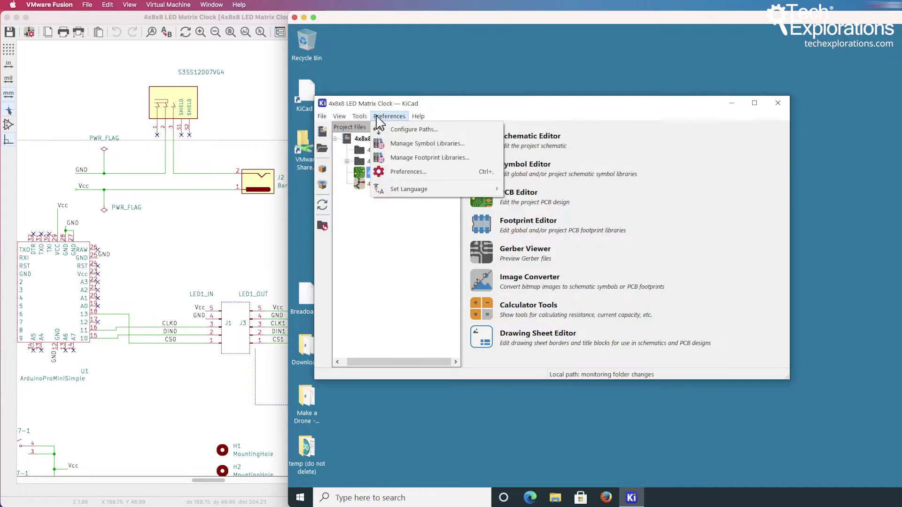
left_click_drag(385, 106, 390, 108)
Step: Raise the macOS project window, then put the Windows VM back in front
left_click_drag(221, 16, 219, 148)
left_click_drag(147, 89, 145, 62)
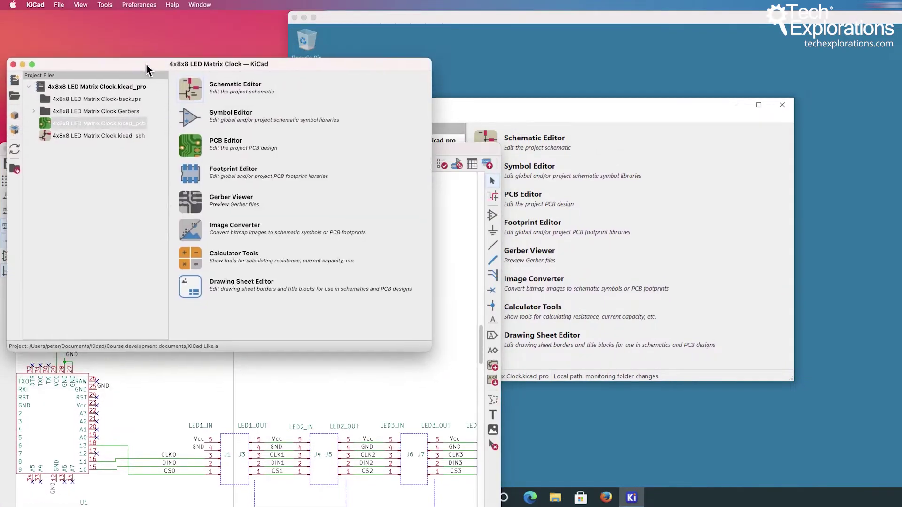
left_click(372, 22)
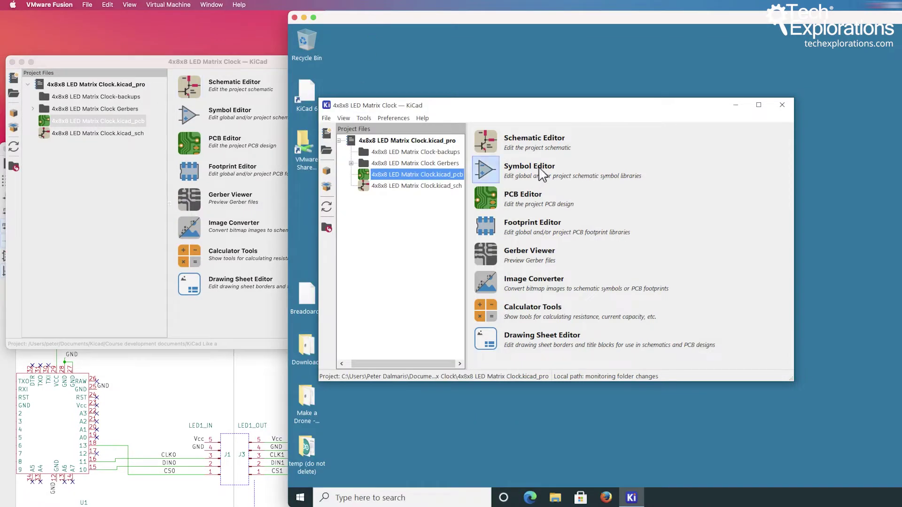
Step: Open the schematic in the Windows Schematic Editor and arrange it beside the macOS editor
left_click(483, 136)
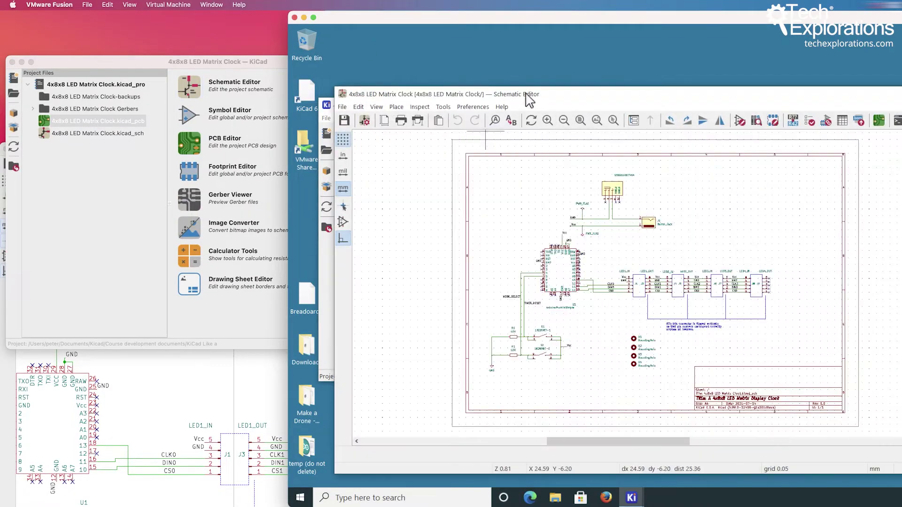
left_click_drag(516, 94, 512, 56)
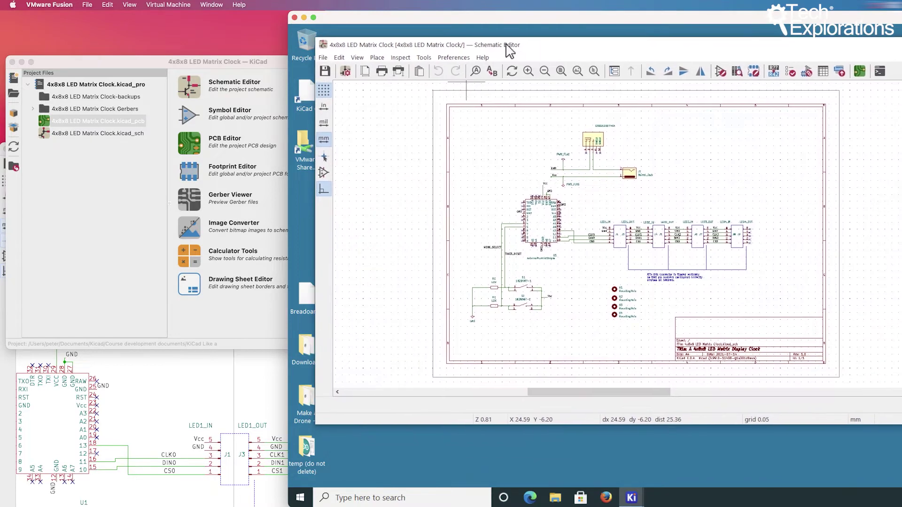
left_click_drag(516, 18, 476, 21)
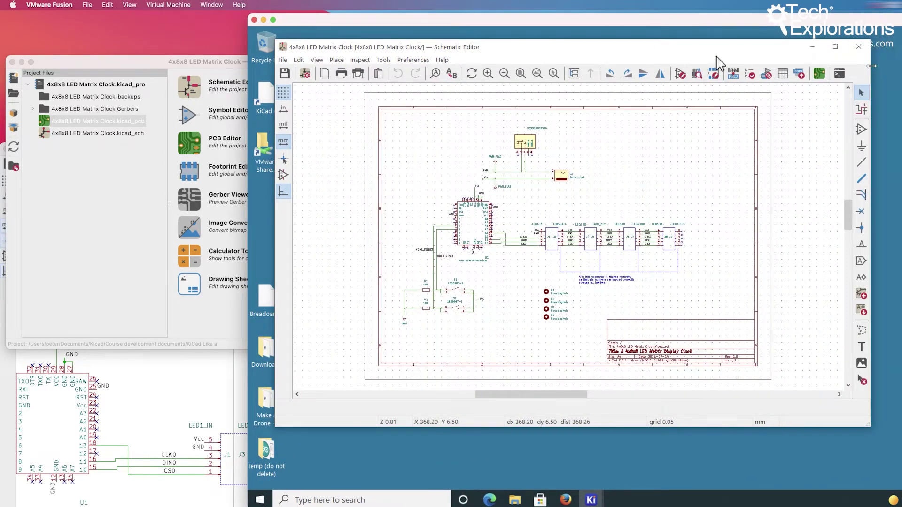
left_click(180, 404)
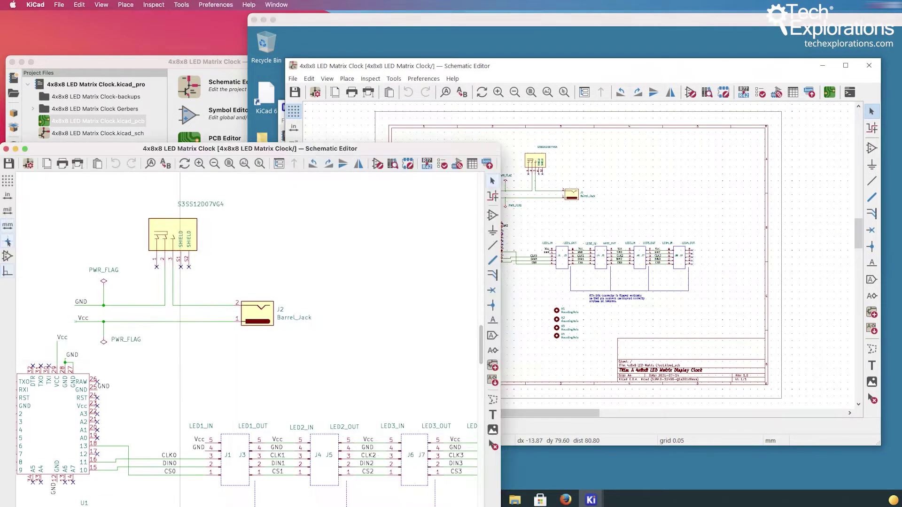
left_click_drag(231, 153, 238, 13)
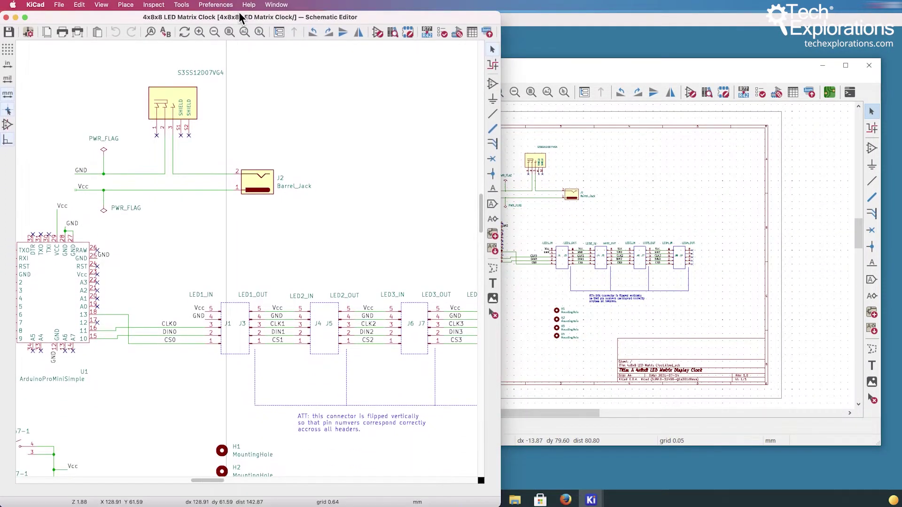
Step: Browse the Windows Schematic Editor's menus and reposition its window, leaving it in front
left_click(588, 25)
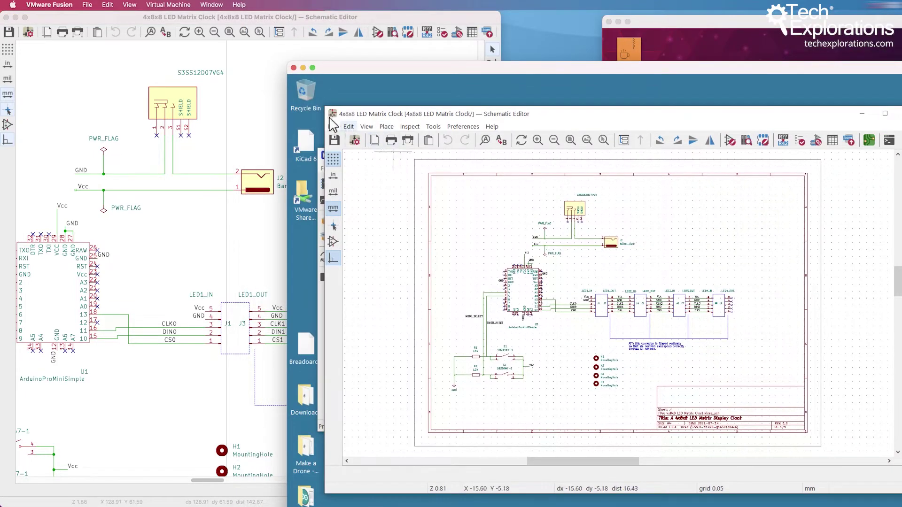
left_click(332, 126)
mouse_move(493, 127)
left_click_drag(398, 116, 376, 108)
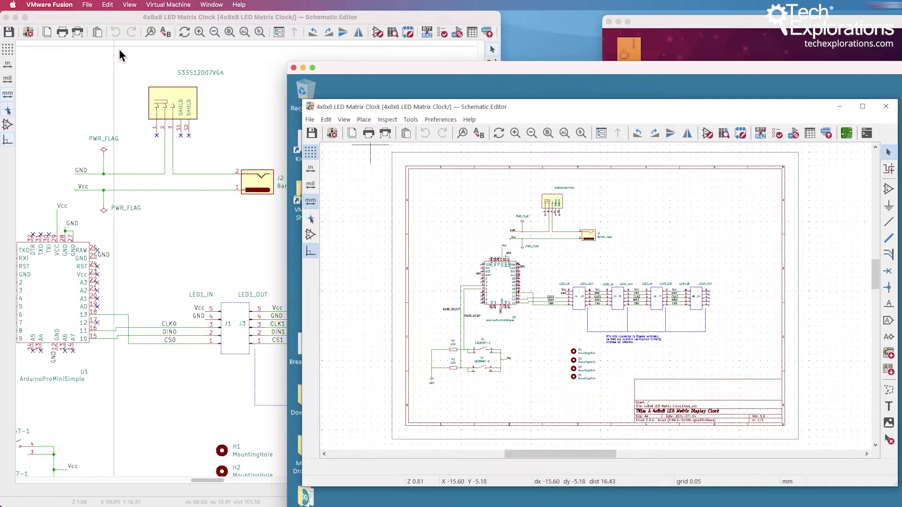
left_click(98, 15)
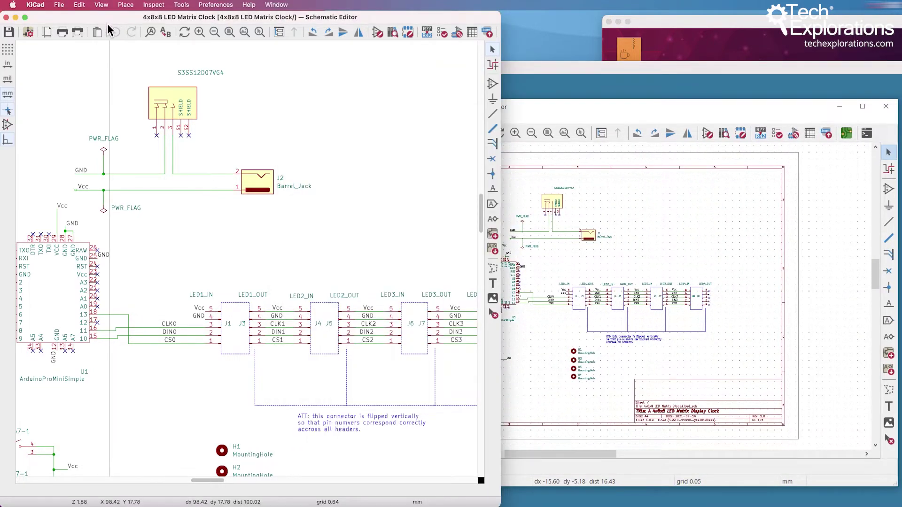
left_click(584, 102)
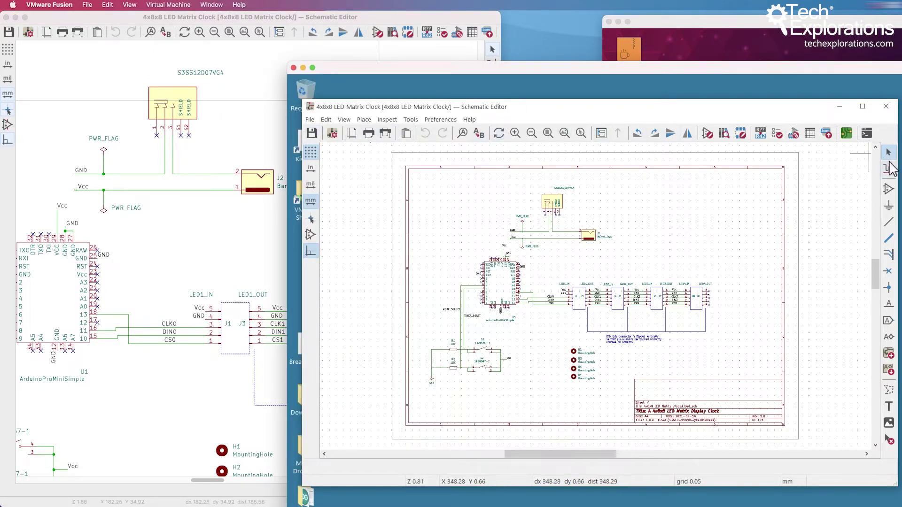
Step: Zoom to the barrel jack and move the Vcc net label with M to a new spot
scroll(533, 230, "up", 1)
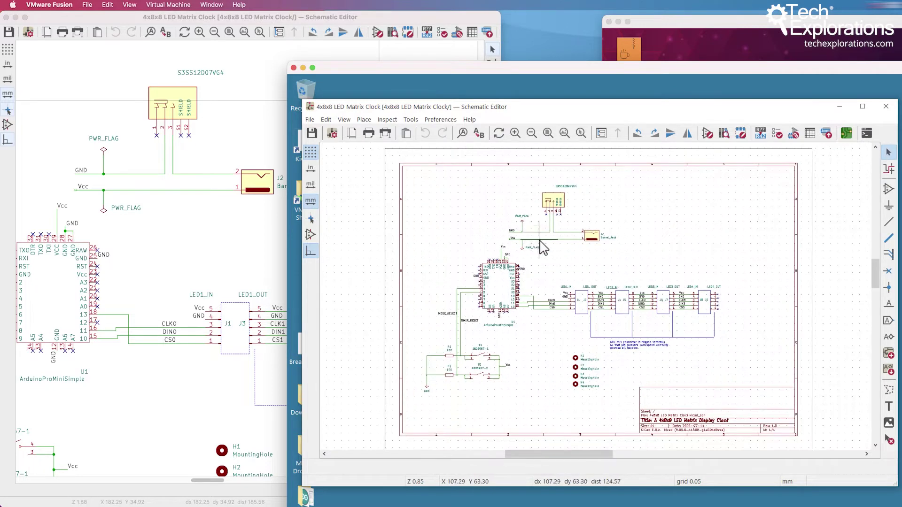
scroll(540, 241, "up", 7)
scroll(540, 240, "down", 2)
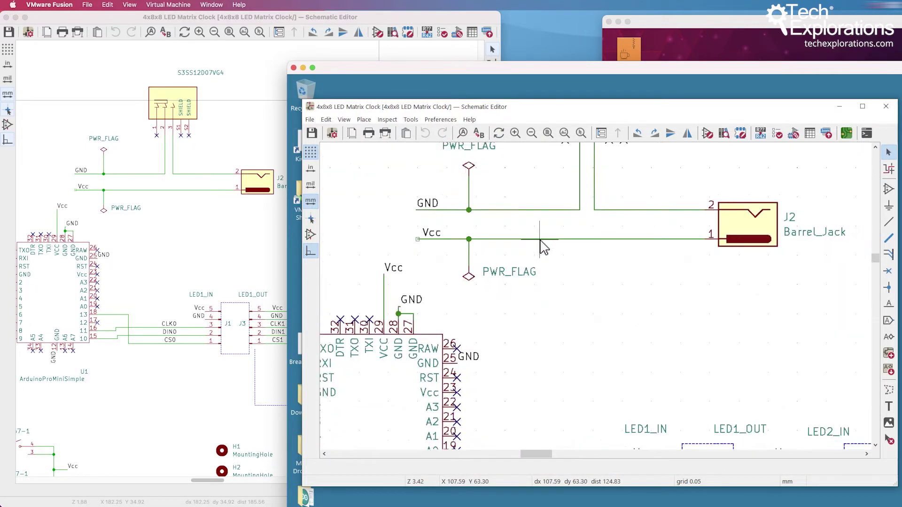
scroll(540, 242, "down", 5)
scroll(543, 246, "up", 7)
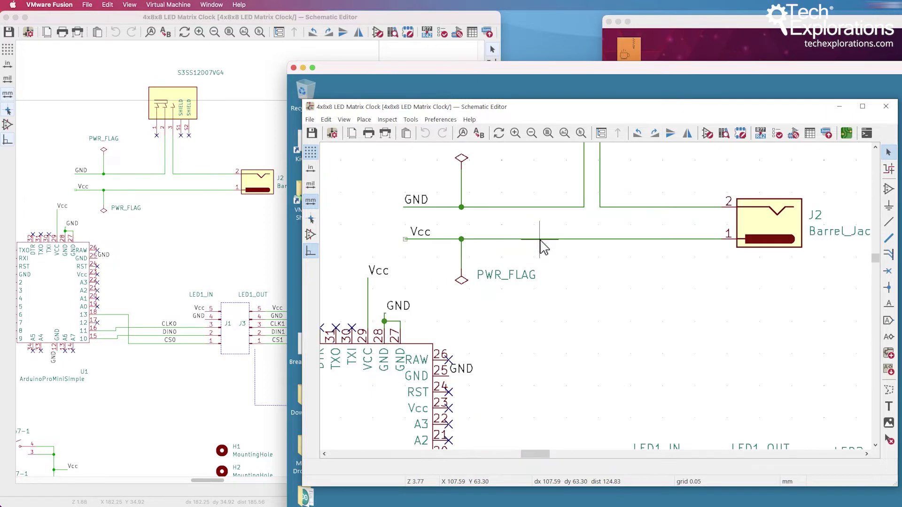
scroll(539, 248, "up", 1)
scroll(539, 247, "down", 1)
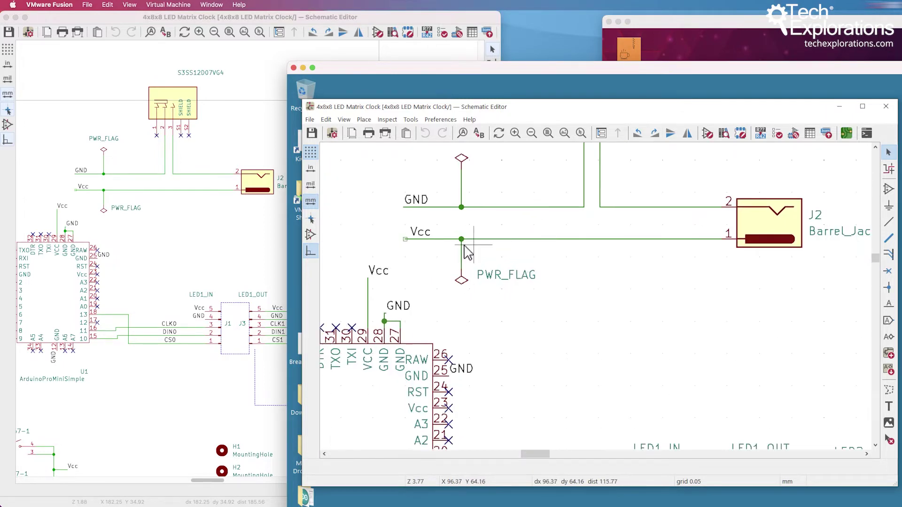
left_click(439, 230)
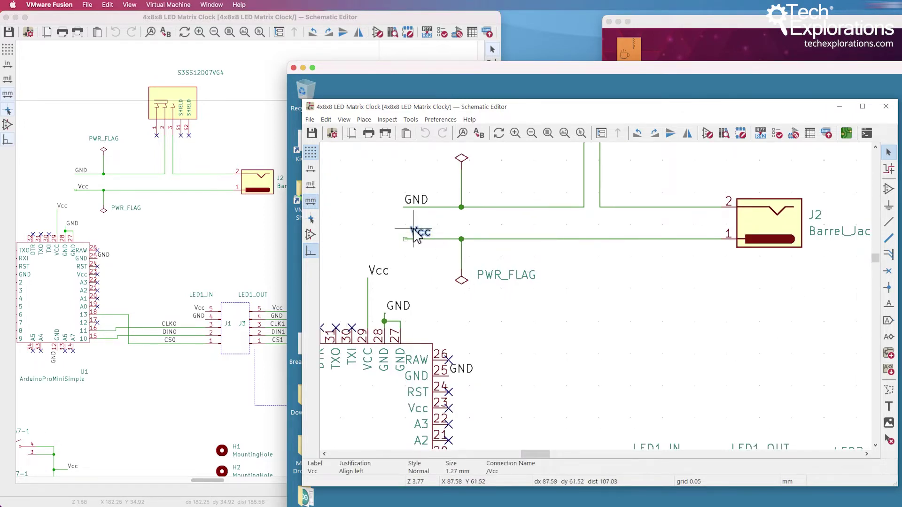
key("m")
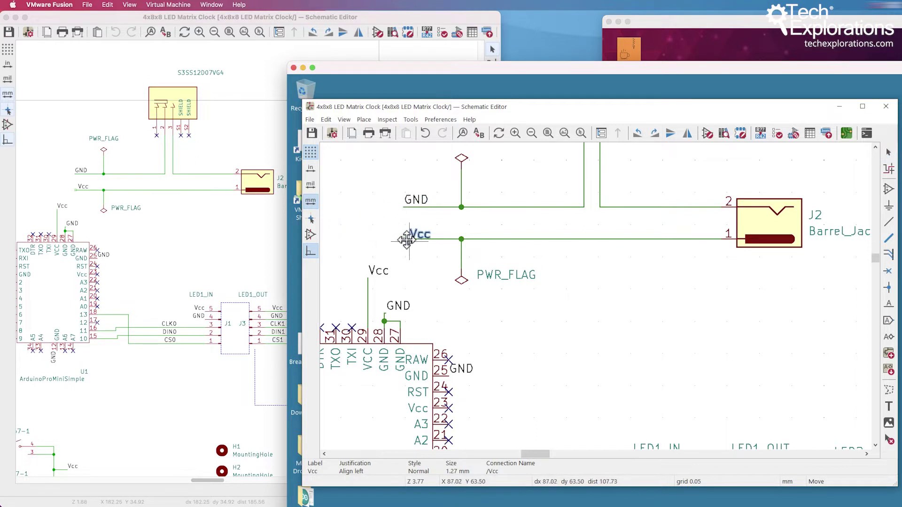
scroll(407, 242, "up", 4)
left_click(406, 240)
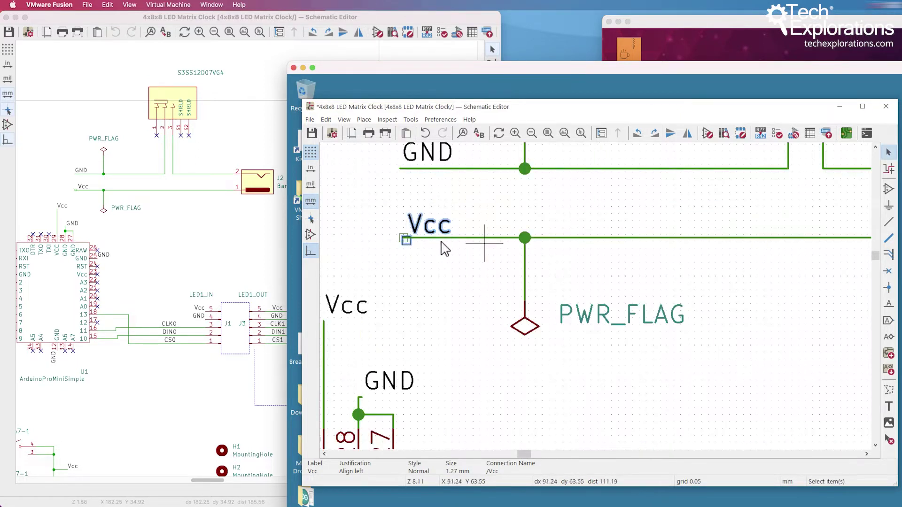
Step: Move the Vcc label again so it sits left on the Vcc wire
key("m")
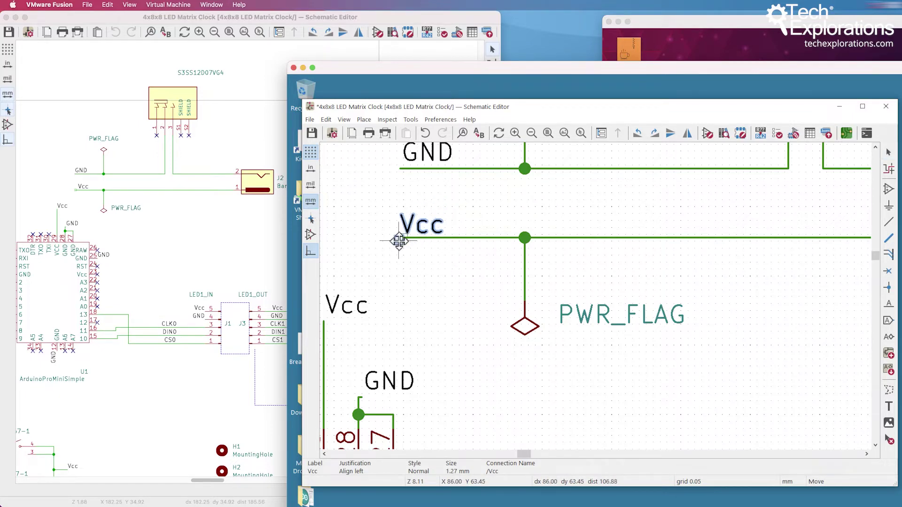
left_click(404, 238)
scroll(587, 304, "down", 1)
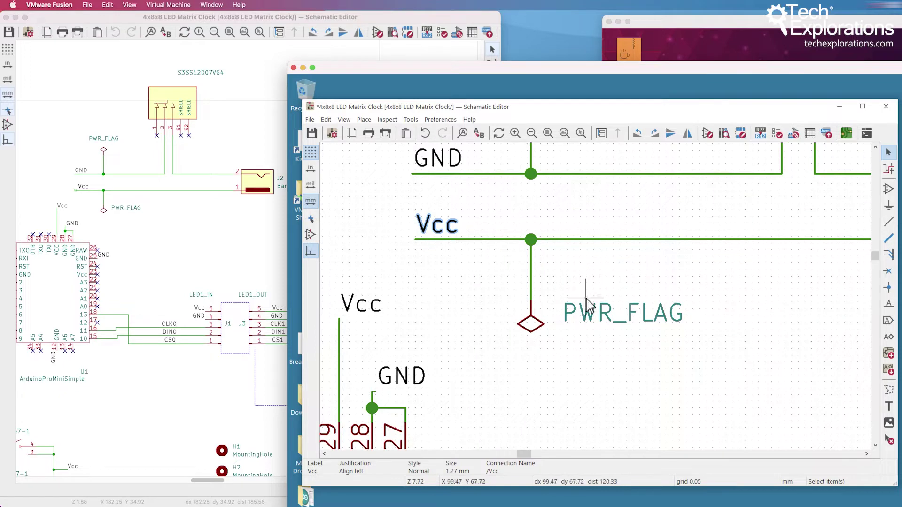
right_click(532, 240)
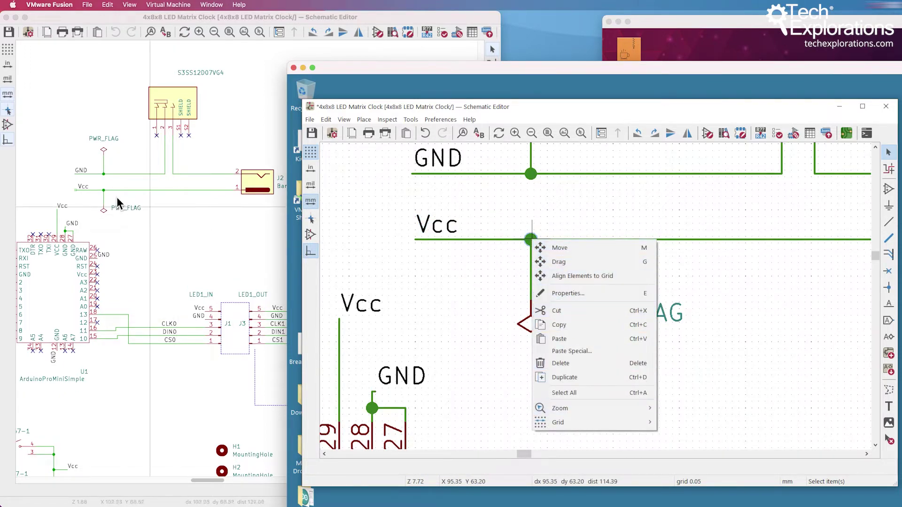
right_click(103, 190)
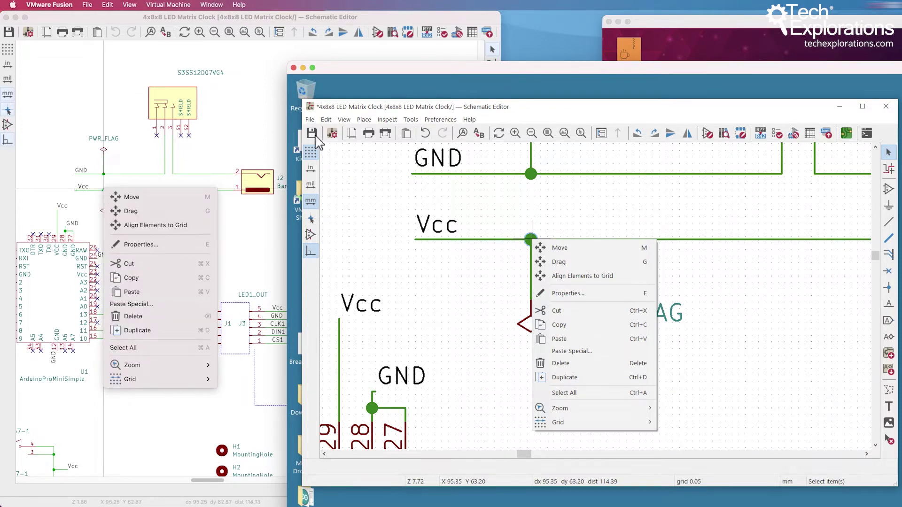
left_click(437, 119)
mouse_move(339, 123)
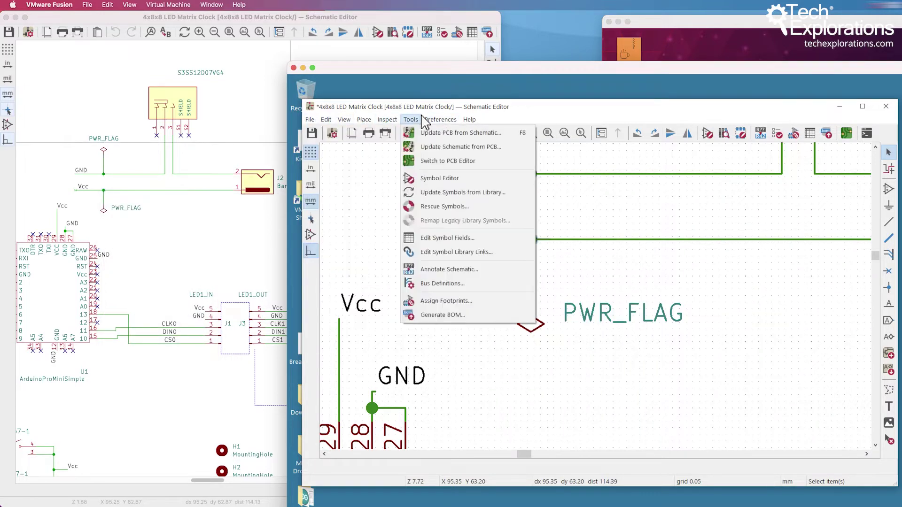
Step: Open Schematic Setup in both the Windows and Mac editors and move the Mac dialog up-left
left_click(332, 140)
left_click(332, 136)
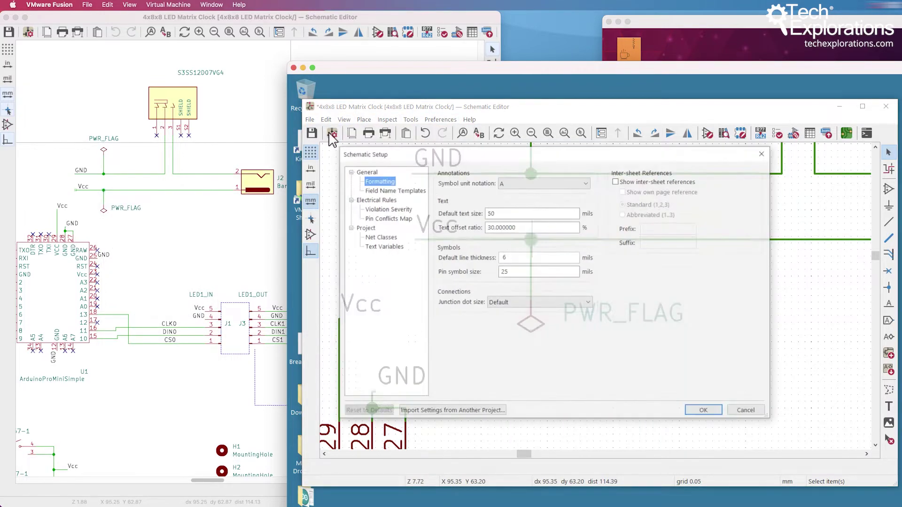
left_click(28, 28)
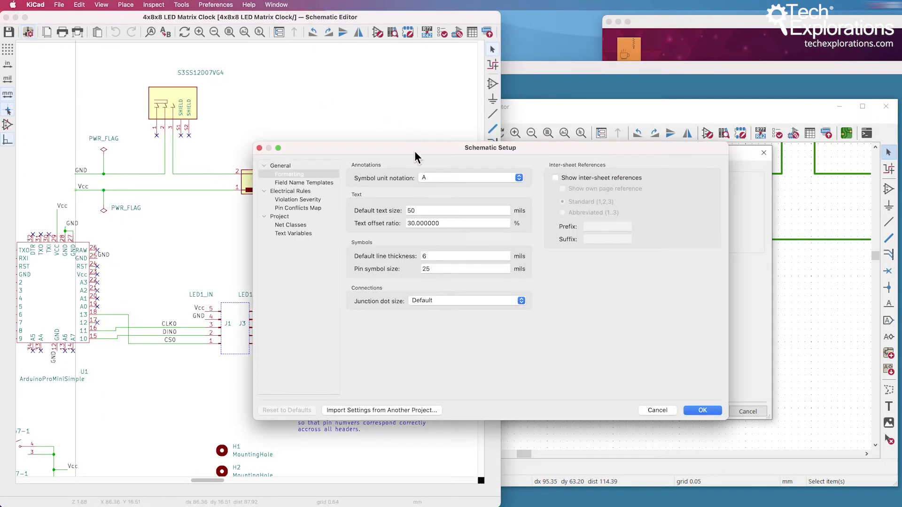
left_click_drag(415, 158, 183, 93)
left_click(572, 73)
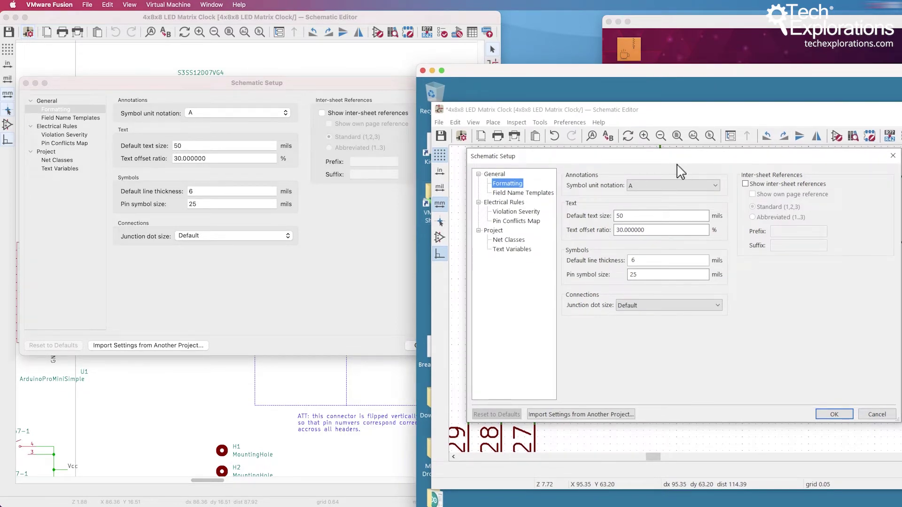
Step: Show Violation Severity, then Pin Conflicts Map, in both setup dialogs
left_click(506, 212)
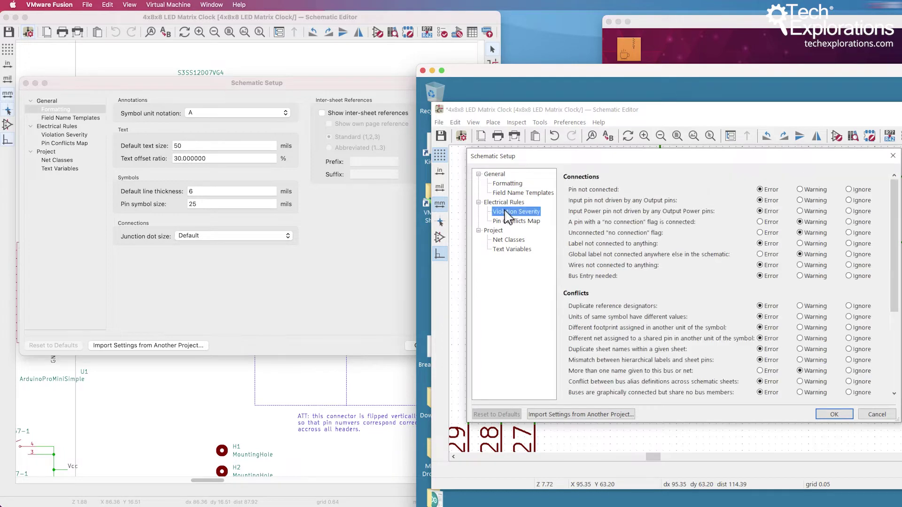
left_click(52, 133)
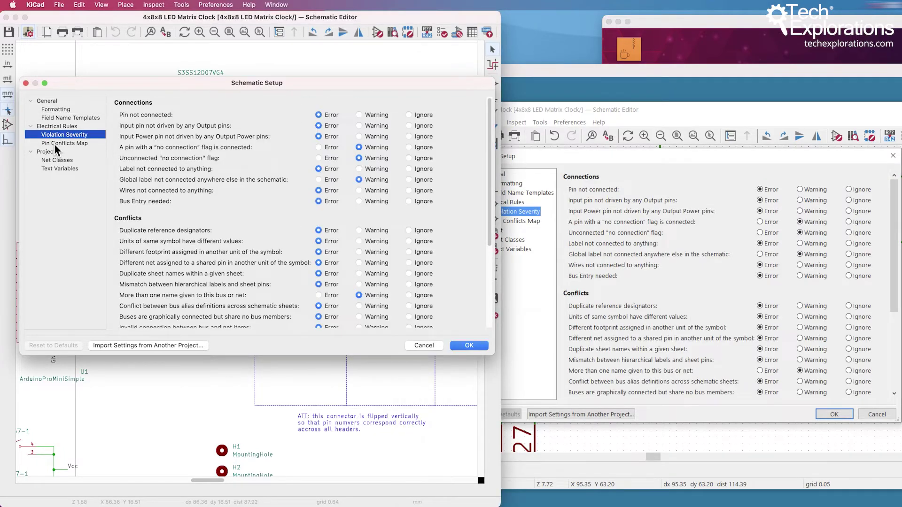
left_click(55, 145)
left_click(590, 287)
left_click(517, 221)
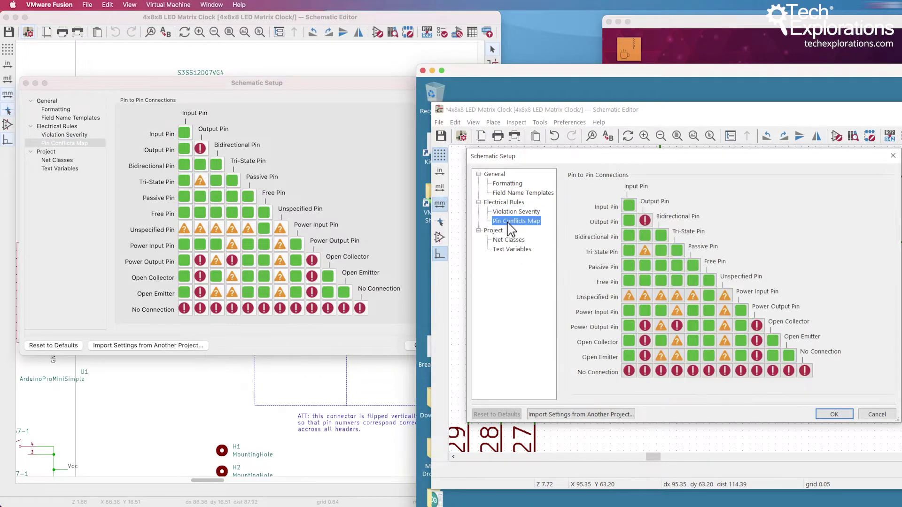
left_click_drag(786, 69, 658, 57)
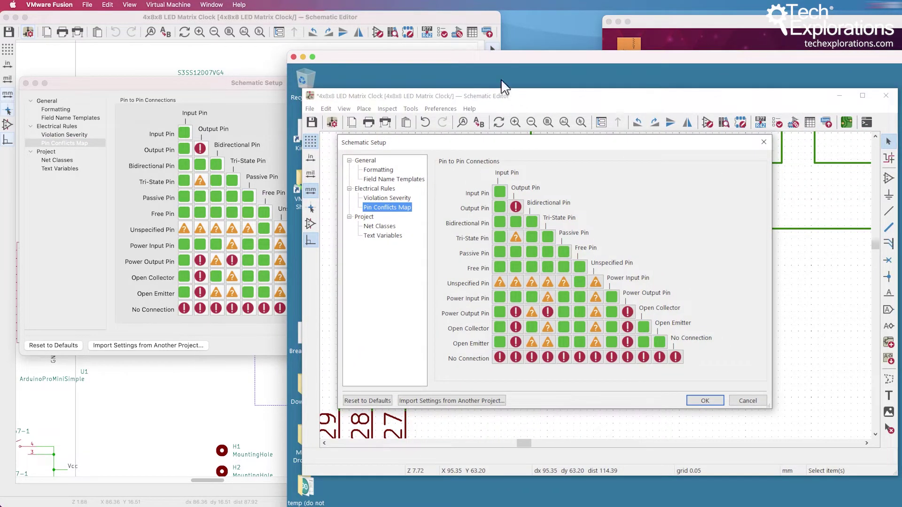
Step: Cancel the Windows setup, OK the Mac setup, and open the board in both PCB Editors
left_click(748, 402)
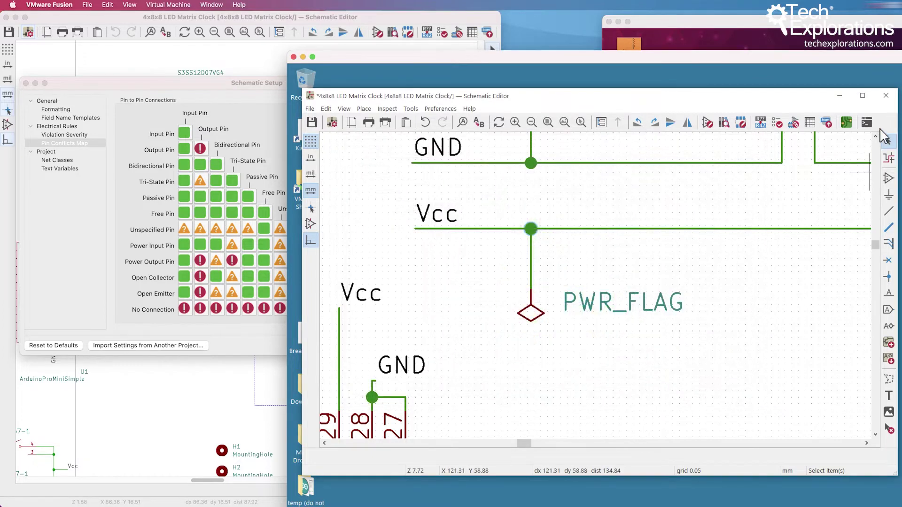
left_click(846, 123)
left_click(381, 37)
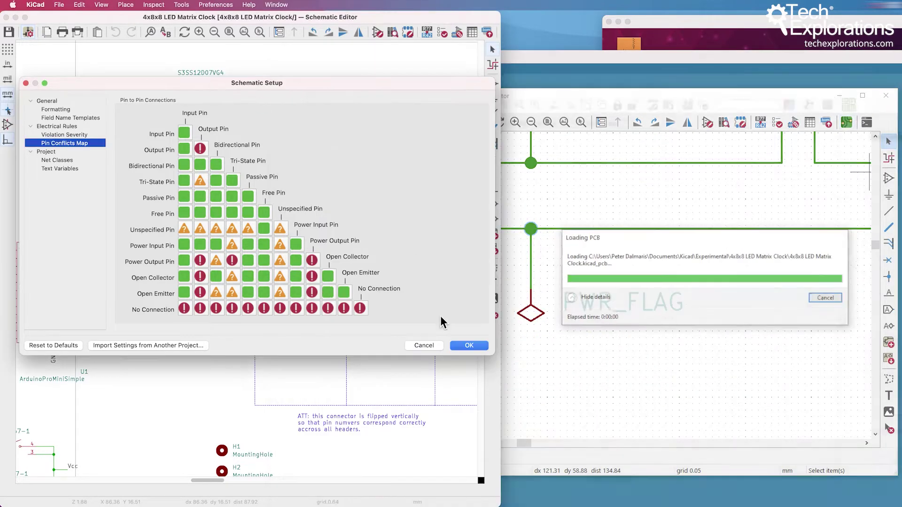
left_click(470, 345)
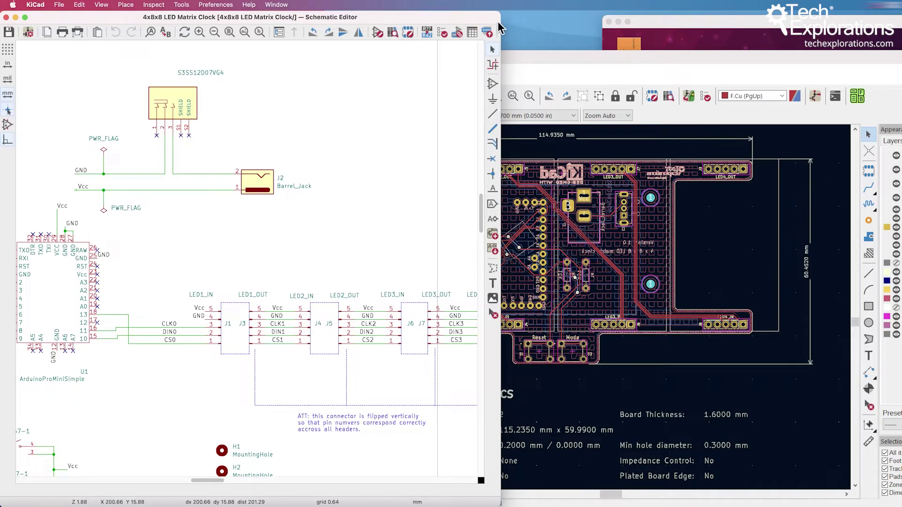
left_click_drag(502, 18, 599, 18)
left_click(504, 29)
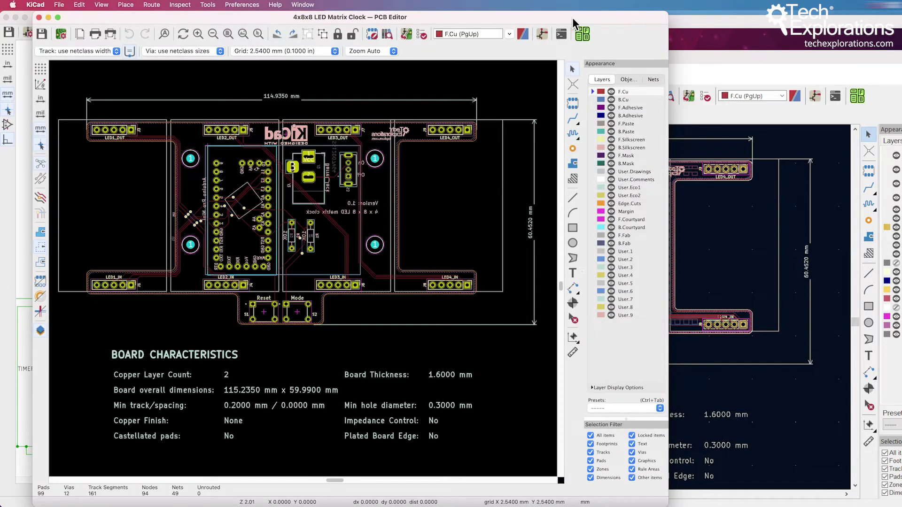
left_click_drag(569, 17, 535, 15)
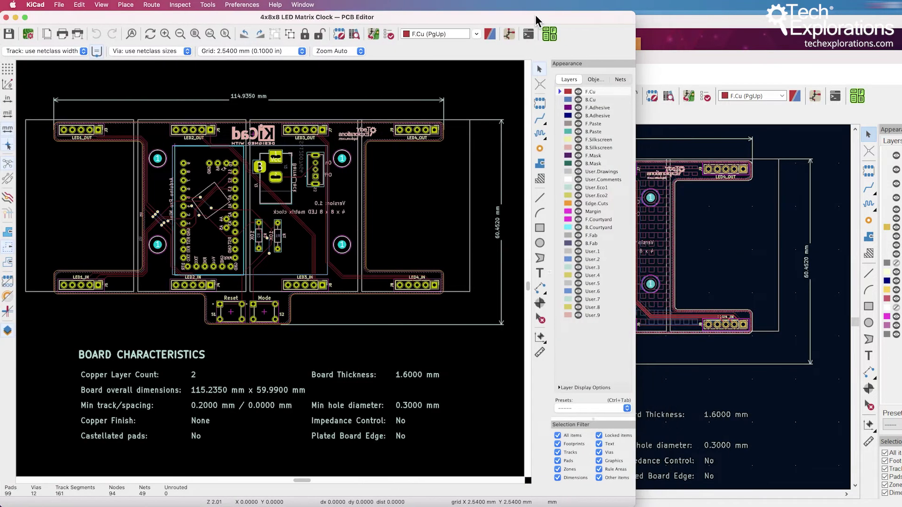
Step: Maximize, restore and nudge the Windows VM window slightly higher
left_click(769, 41)
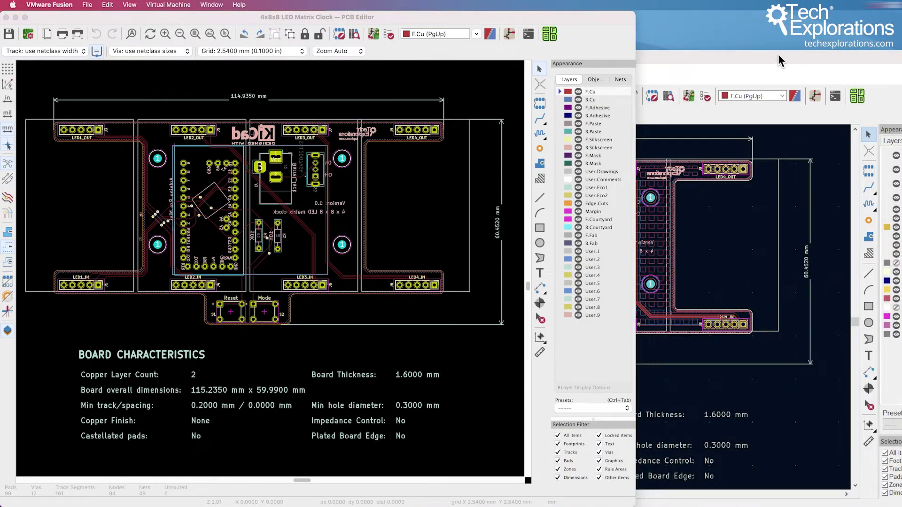
double_click(822, 72)
double_click(842, 11)
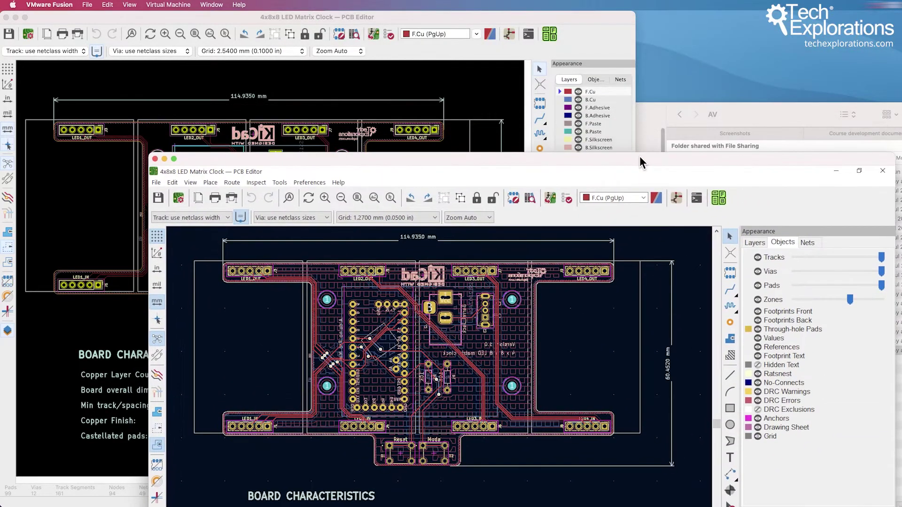
left_click_drag(638, 156, 653, 130)
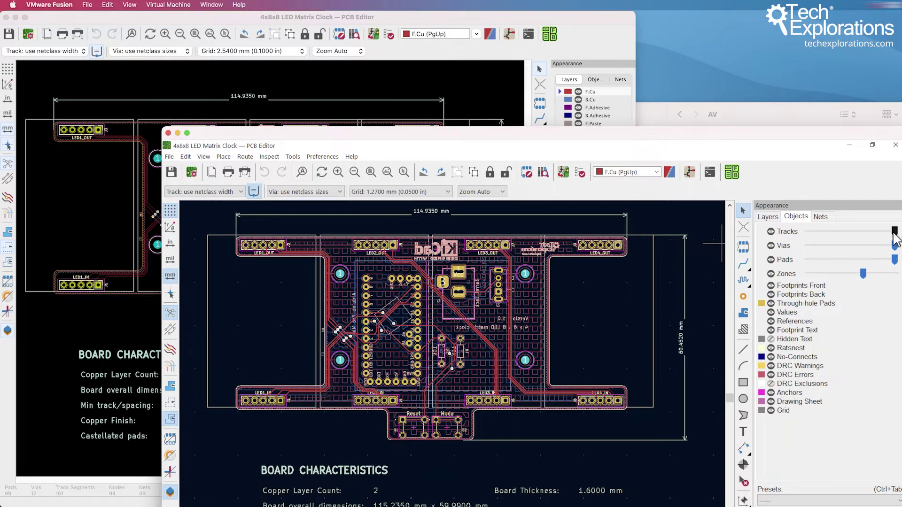
Step: In the Objects tab, set tracks near full opacity, show copper zones and dim pads to about 80%
left_click_drag(894, 231, 892, 273)
left_click(486, 15)
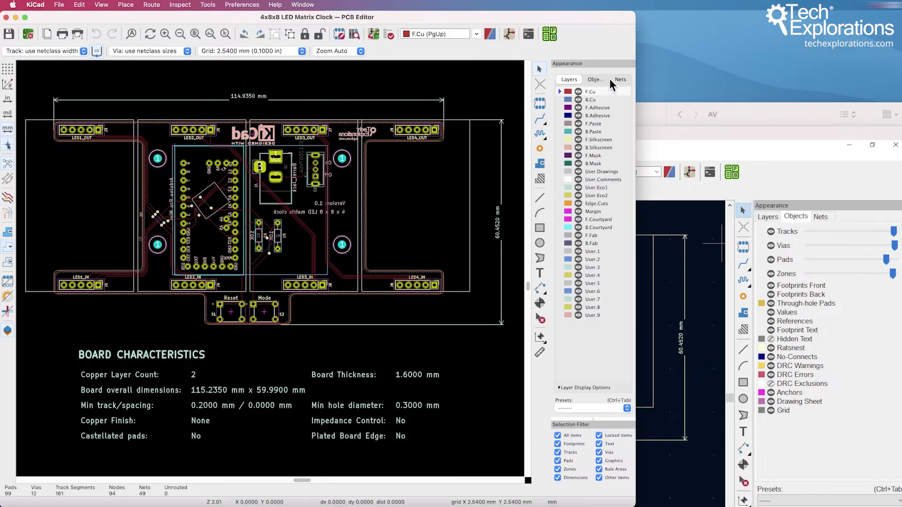
left_click(588, 79)
left_click_drag(609, 91, 624, 93)
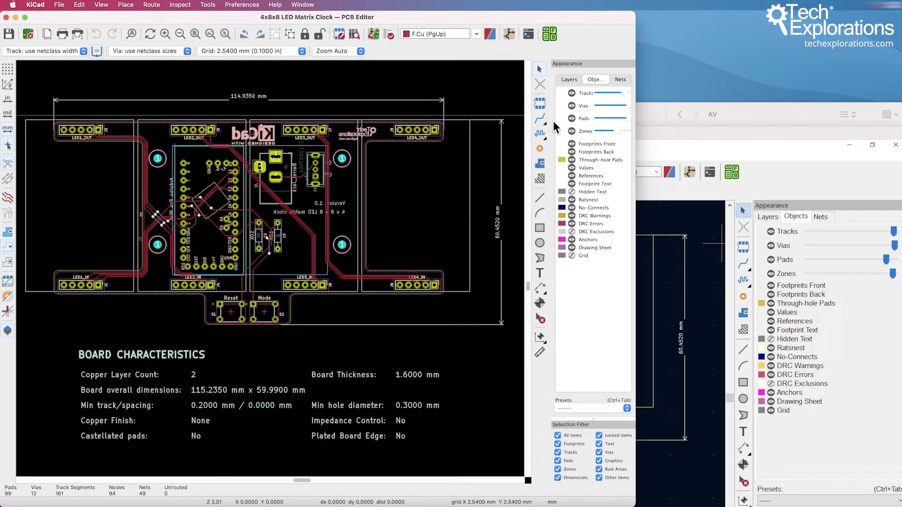
left_click_drag(544, 121, 494, 123)
mouse_move(611, 93)
left_mouse_down()
mouse_move(622, 93)
mouse_move(599, 94)
mouse_move(617, 102)
left_mouse_up()
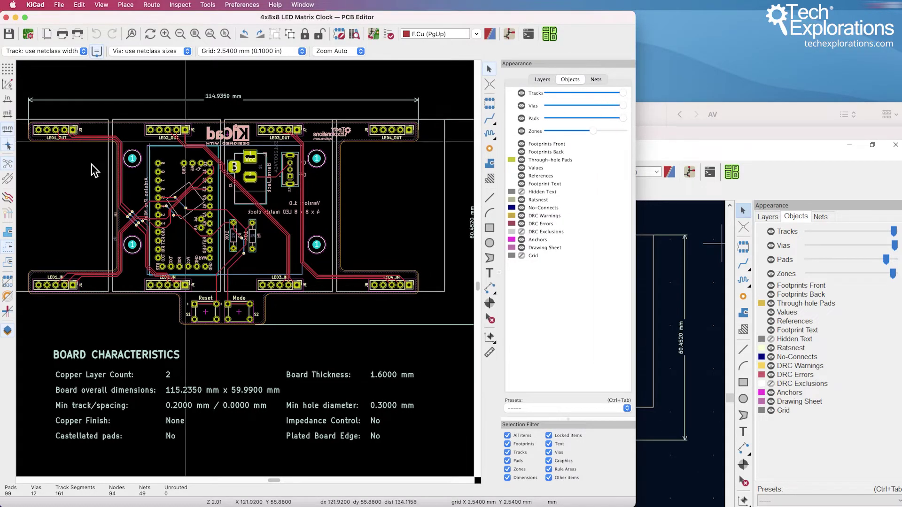
left_click(8, 254)
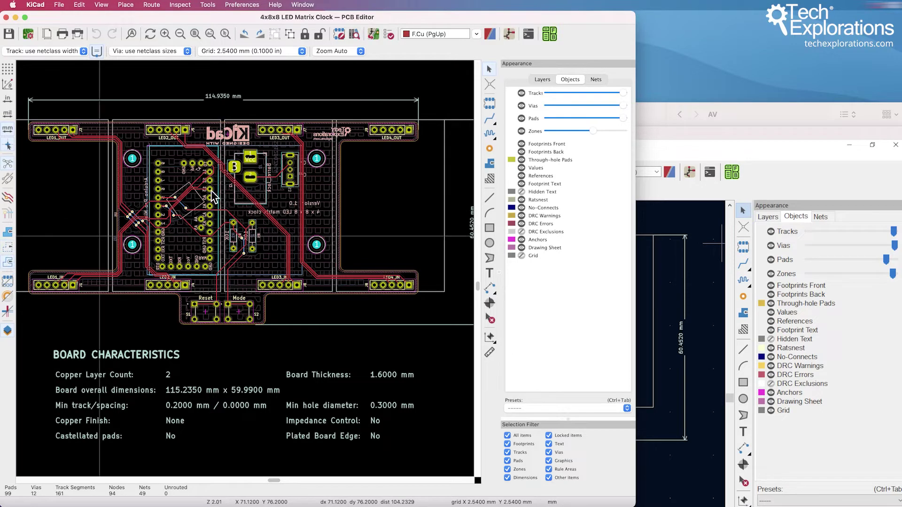
mouse_move(619, 120)
left_mouse_down()
mouse_move(559, 128)
mouse_move(607, 131)
left_mouse_up()
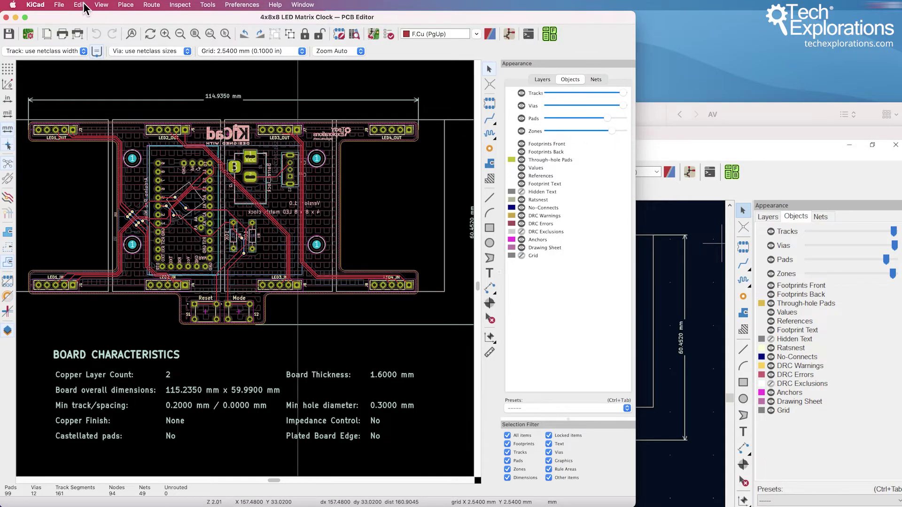
Step: Open the Mac board in the 3D Viewer, orbit it, and flip to the underside and back
left_click(102, 5)
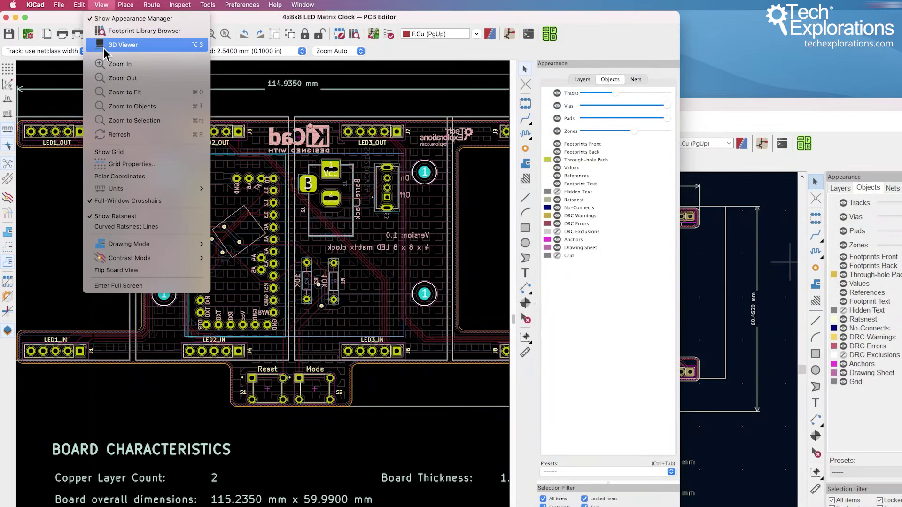
left_click(103, 45)
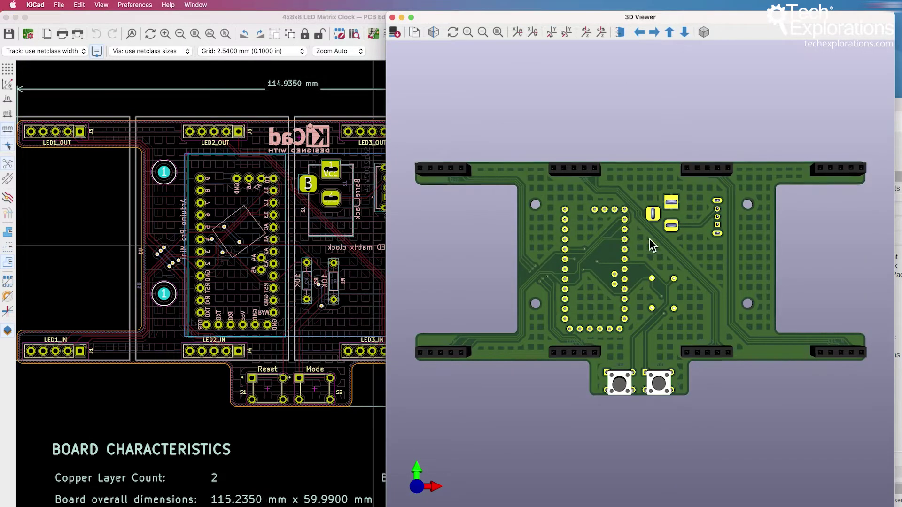
left_click_drag(656, 103, 560, 66)
left_click_drag(734, 21, 350, 5)
left_click_drag(332, 207, 312, 164)
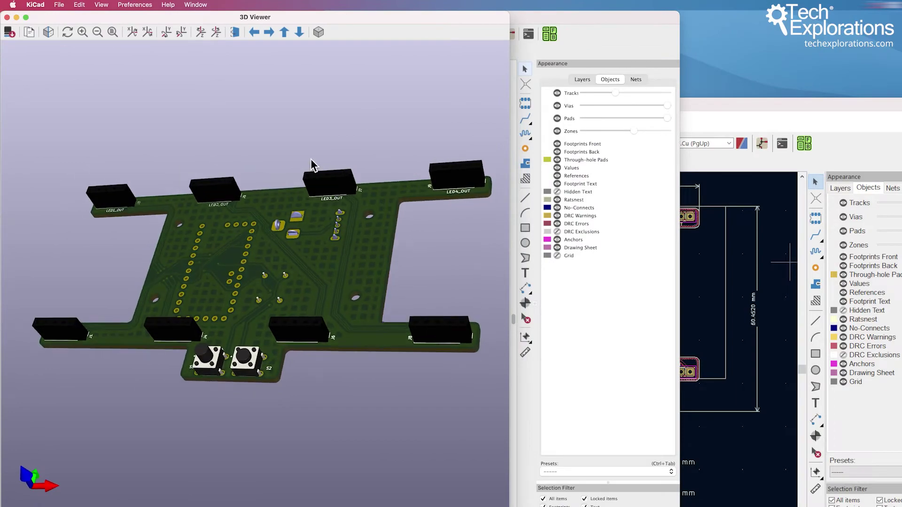
left_click(233, 32)
left_click(233, 32)
Step: Open the Windows board in the 3D Viewer, orbit it and inspect the flipped underside
left_click(783, 334)
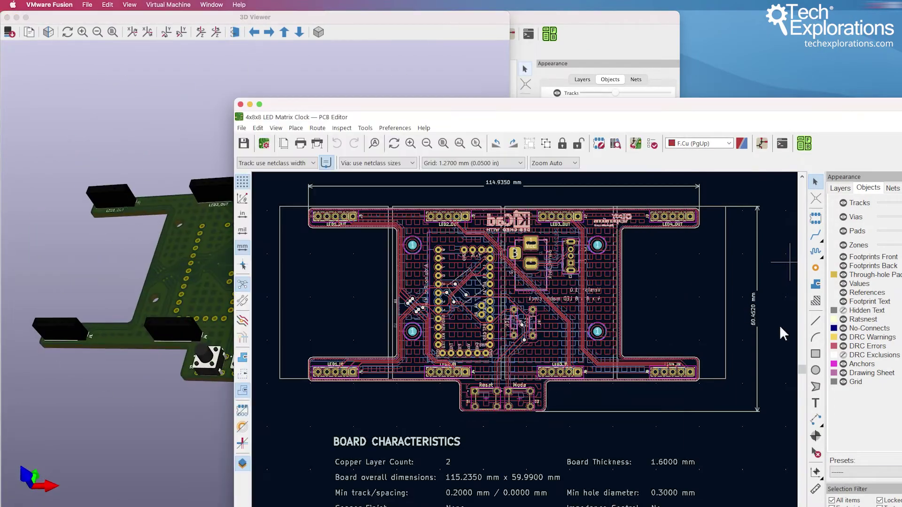
left_click(275, 128)
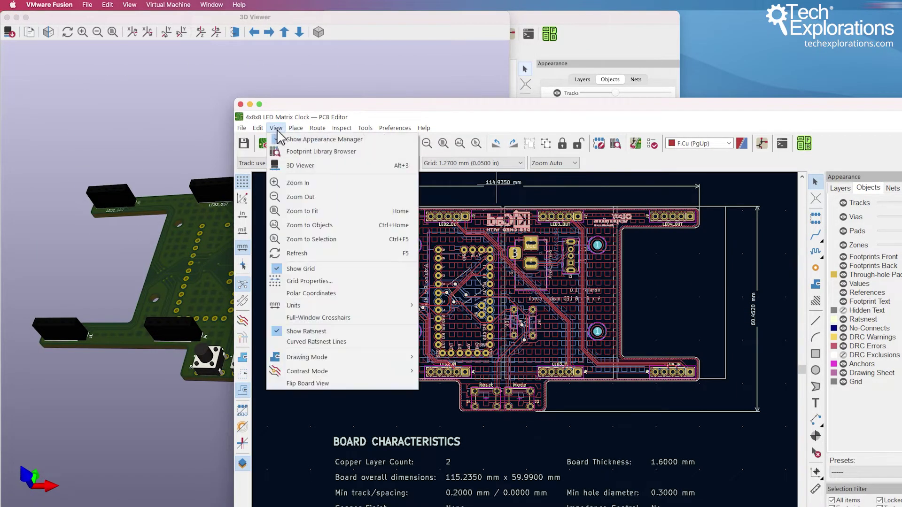
left_click(299, 165)
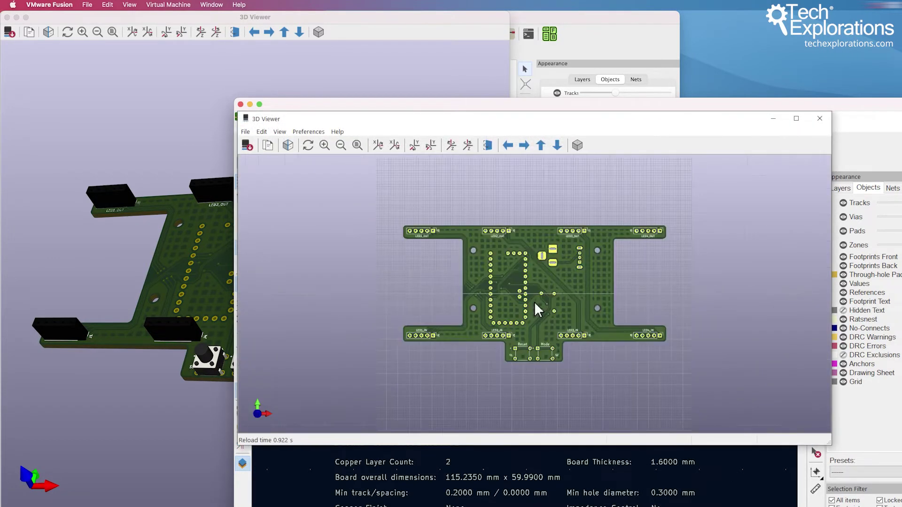
left_click_drag(534, 301, 414, 193)
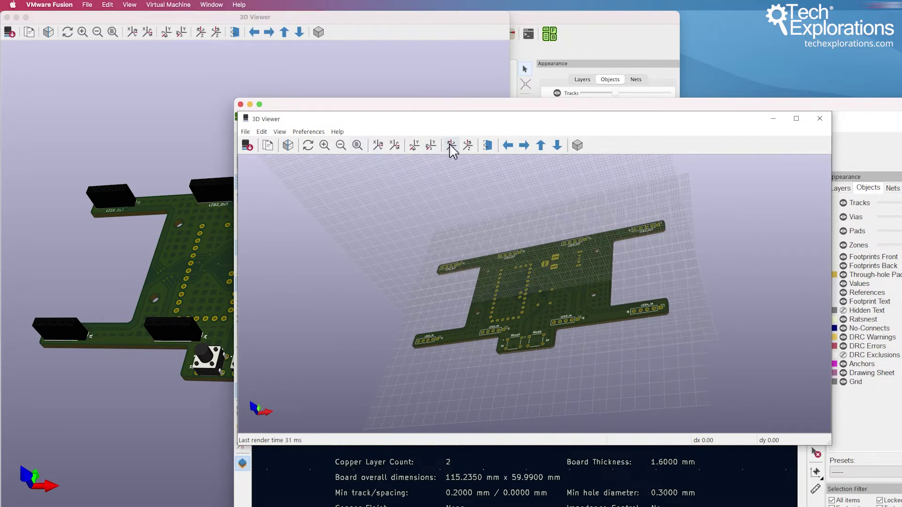
left_click(489, 146)
left_click_drag(524, 268, 503, 288)
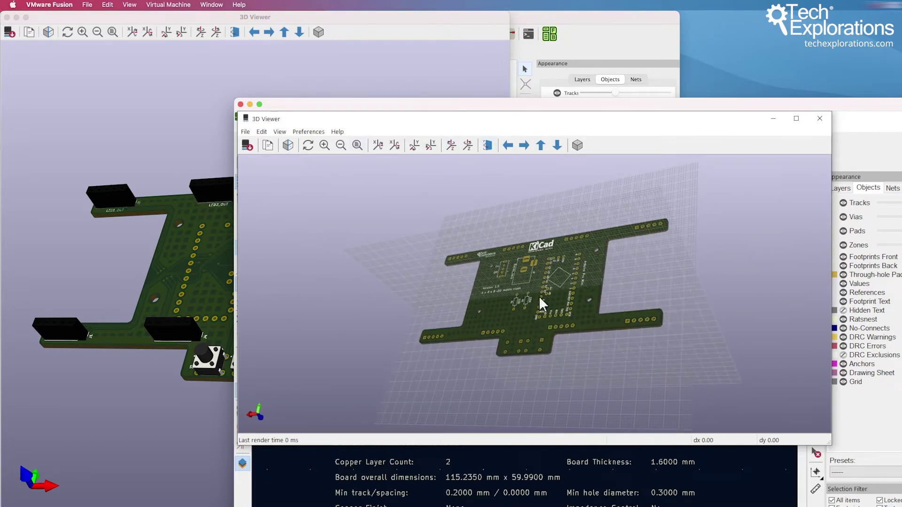
left_click_drag(511, 277, 547, 296)
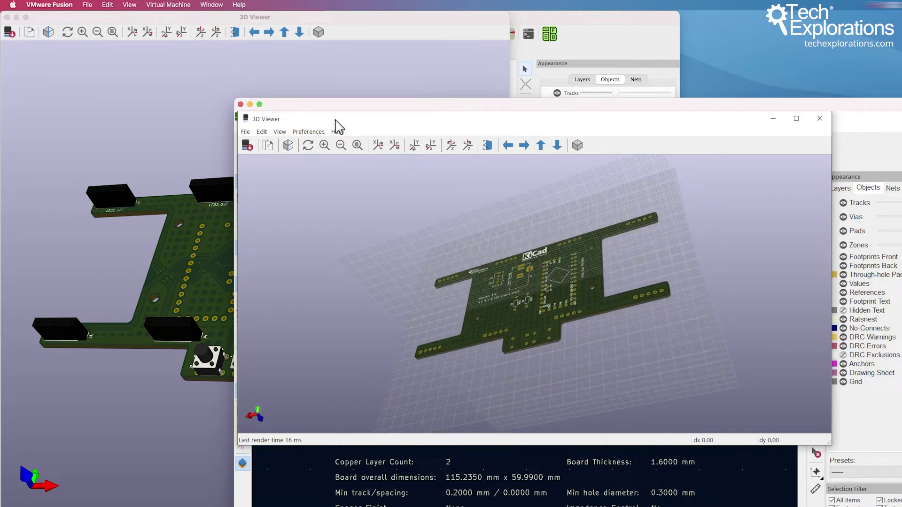
Step: Close both 3D Viewers and return to the Windows PCB Editor
left_click(821, 119)
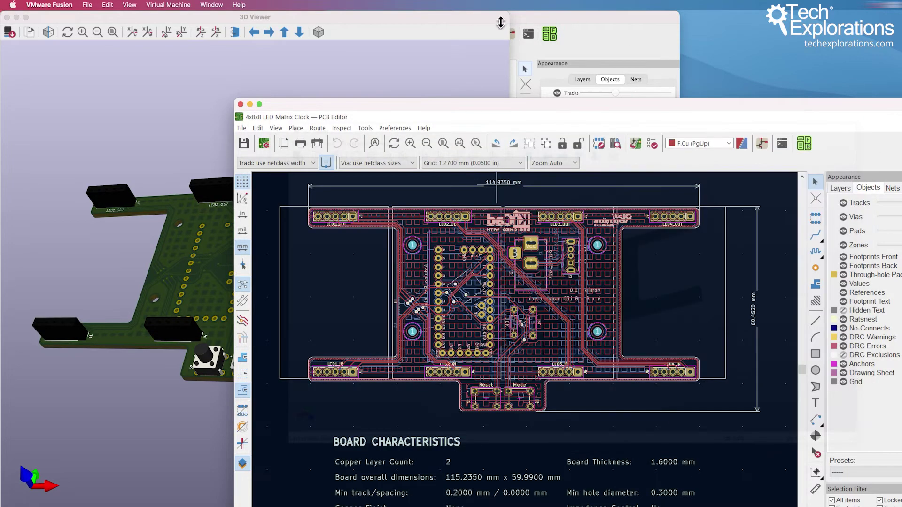
left_click(358, 32)
left_click(7, 18)
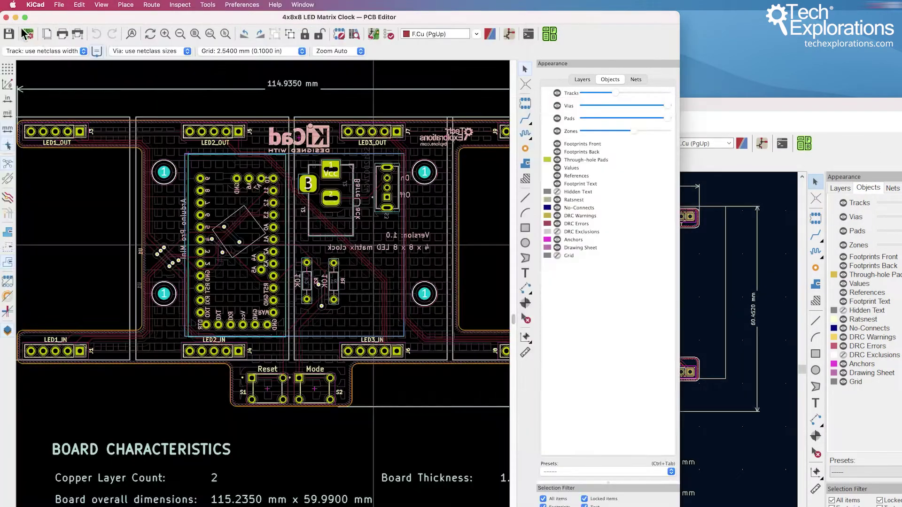
left_click(809, 111)
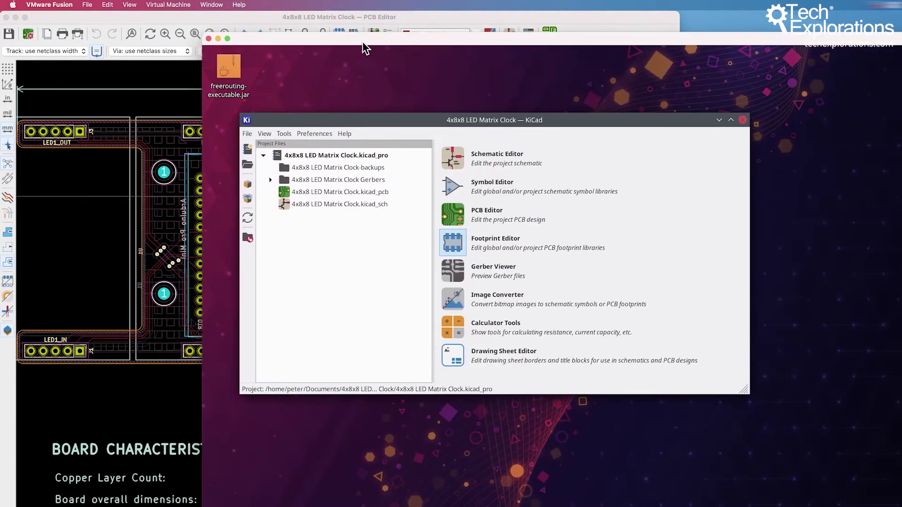
Step: Move the Linux VM right, restore the freerouting-executable.jar icon, and open the clock schematic there
left_click_drag(362, 41, 456, 20)
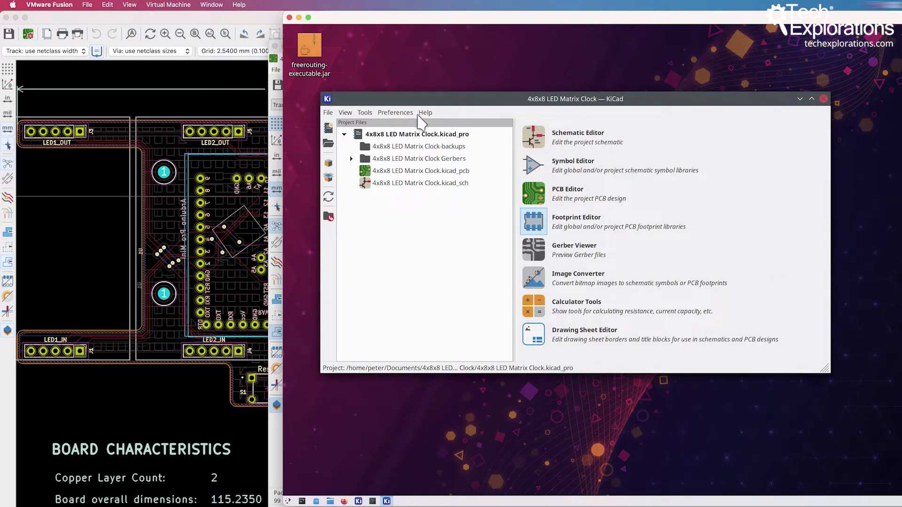
left_click(342, 55)
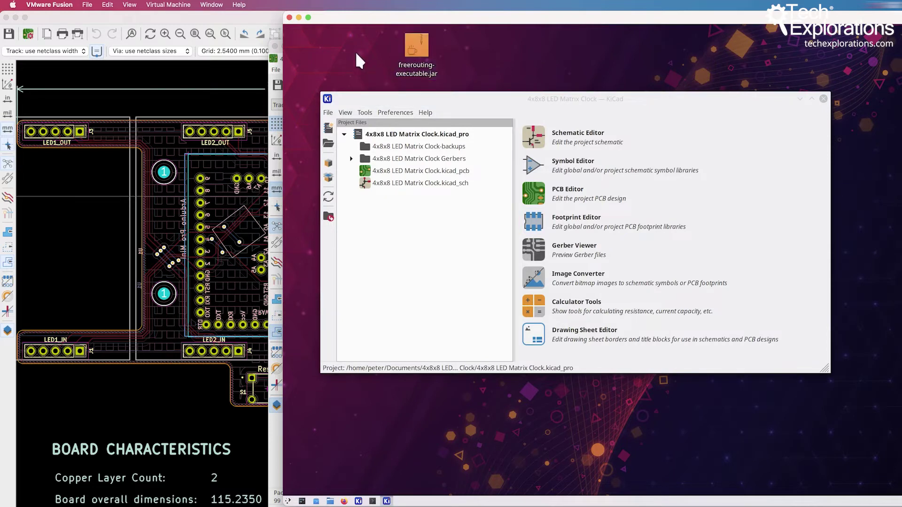
left_click_drag(403, 44, 296, 44)
left_click(460, 100)
left_click(533, 137)
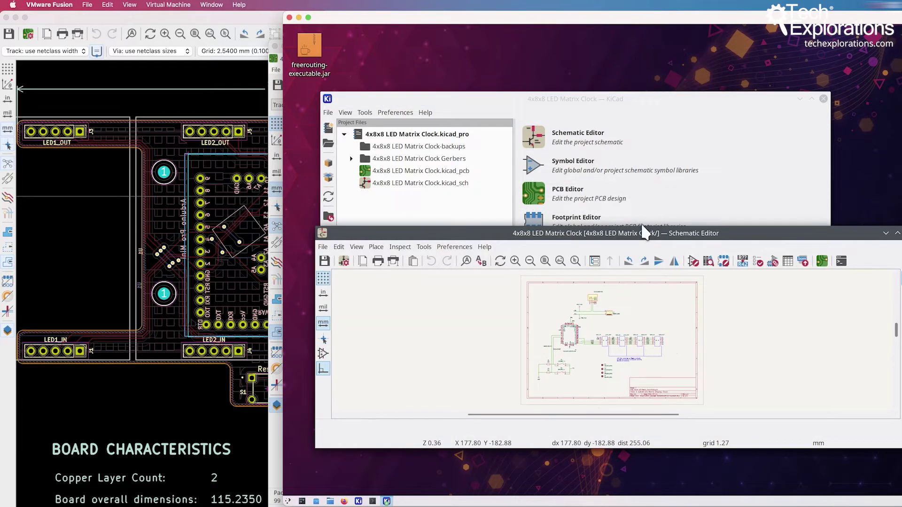
Step: Raise the schematic window and zoom in on the Vcc/PWR_FLAG wire and its Vcc label
left_click_drag(645, 232, 654, 43)
scroll(604, 252, "up", 2)
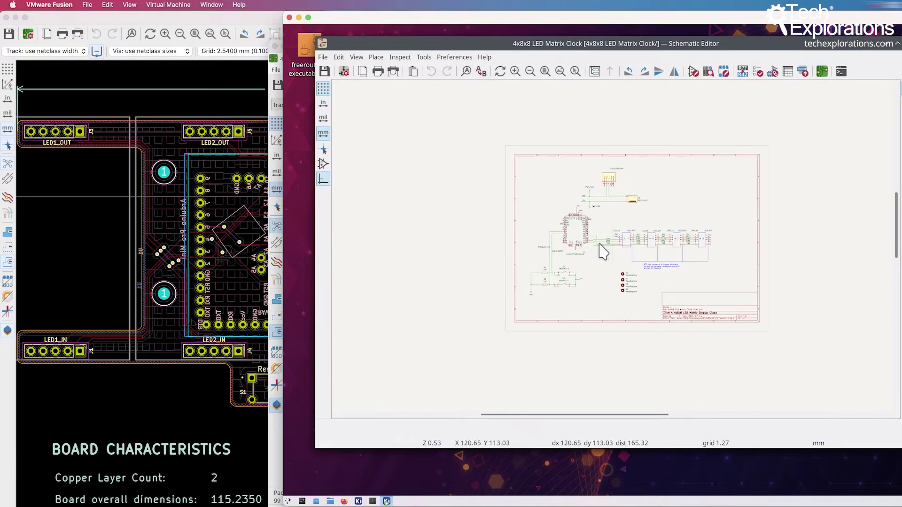
scroll(604, 252, "up", 4)
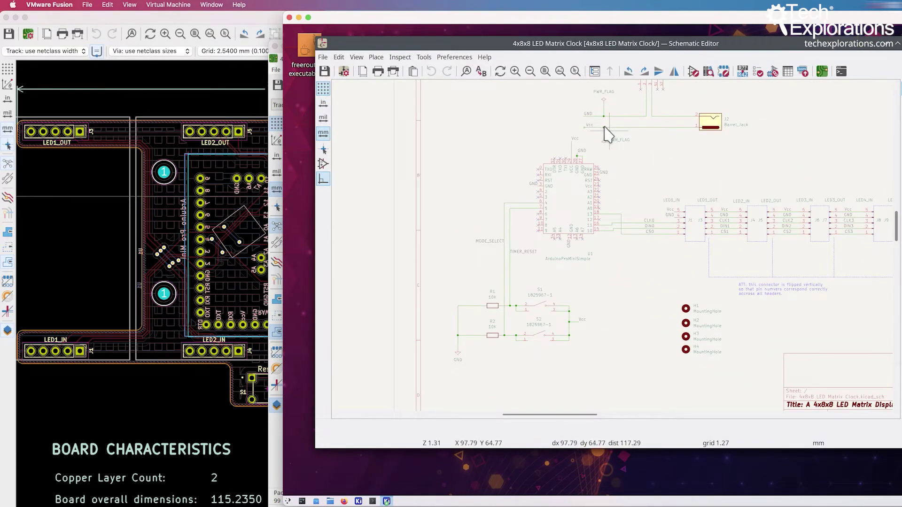
scroll(605, 134, "up", 3)
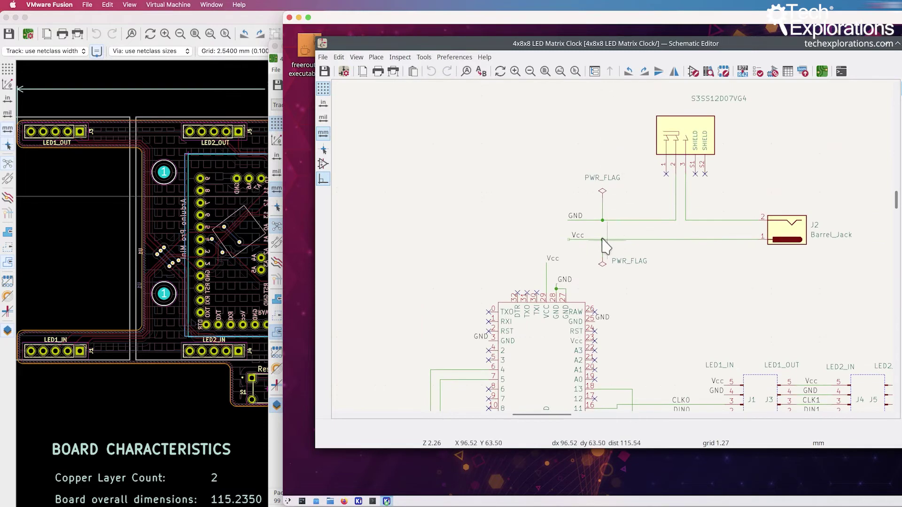
right_click(603, 240)
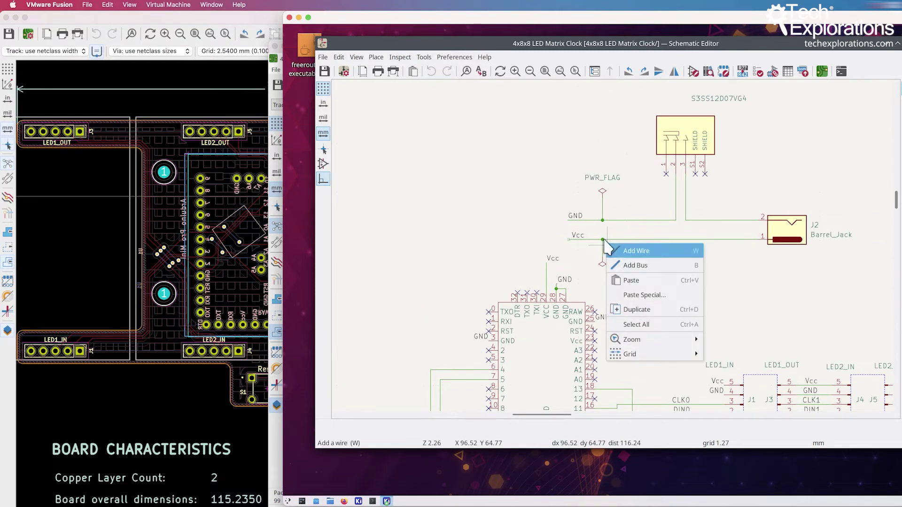
key("Escape")
scroll(602, 243, "up", 4)
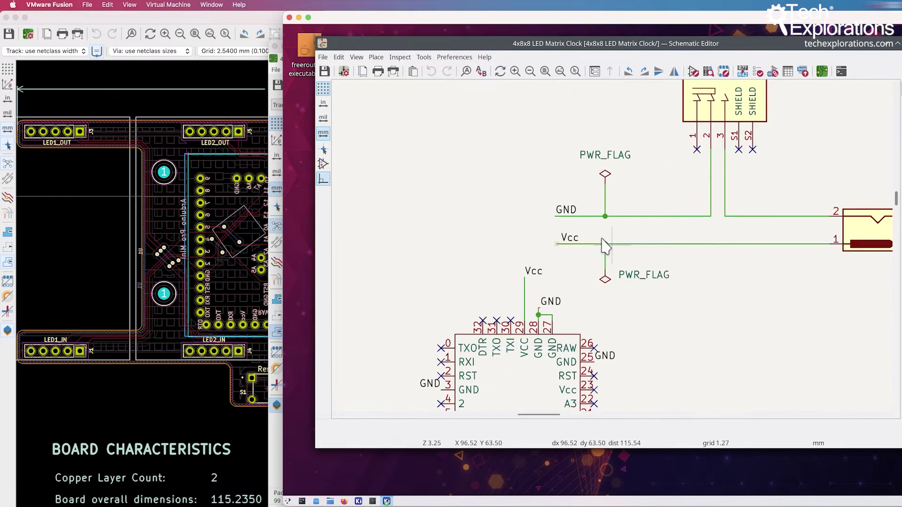
right_click(601, 244)
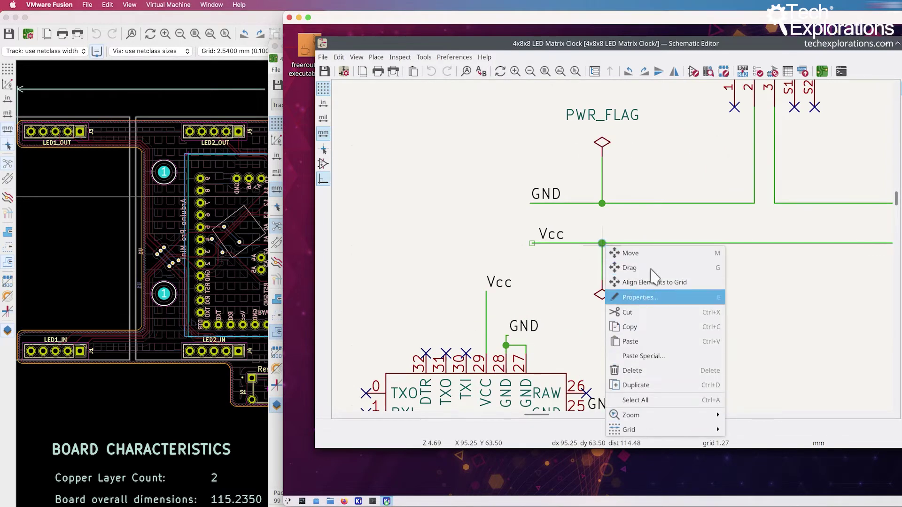
key("Escape")
Step: Move the Vcc net label with M toward the end of its wire
left_click(550, 234)
key("m")
left_click(532, 245)
key("m")
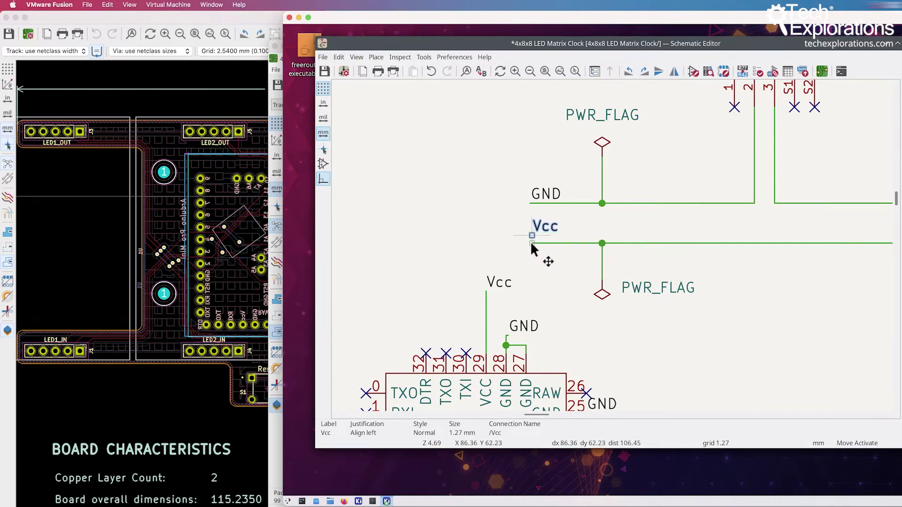
left_click(531, 242)
key("w")
scroll(530, 242, "up", 3)
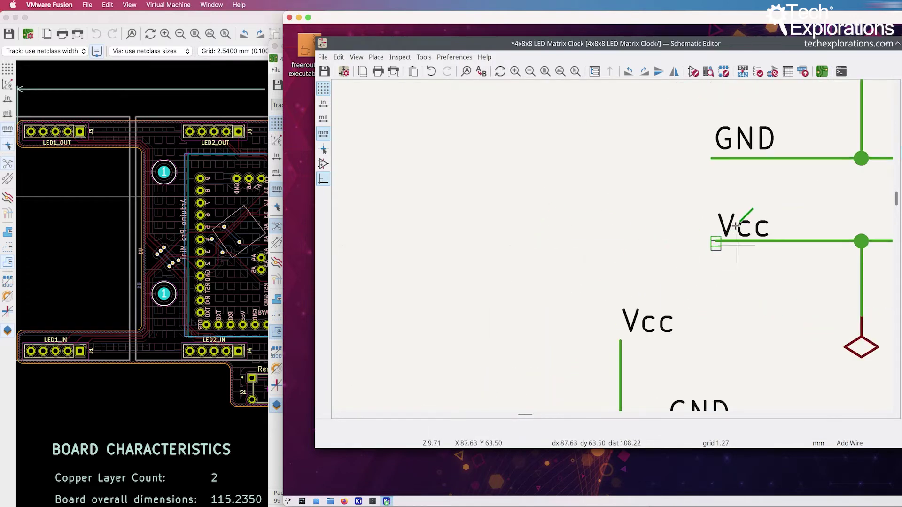
key("Escape")
left_click(749, 232)
key("m")
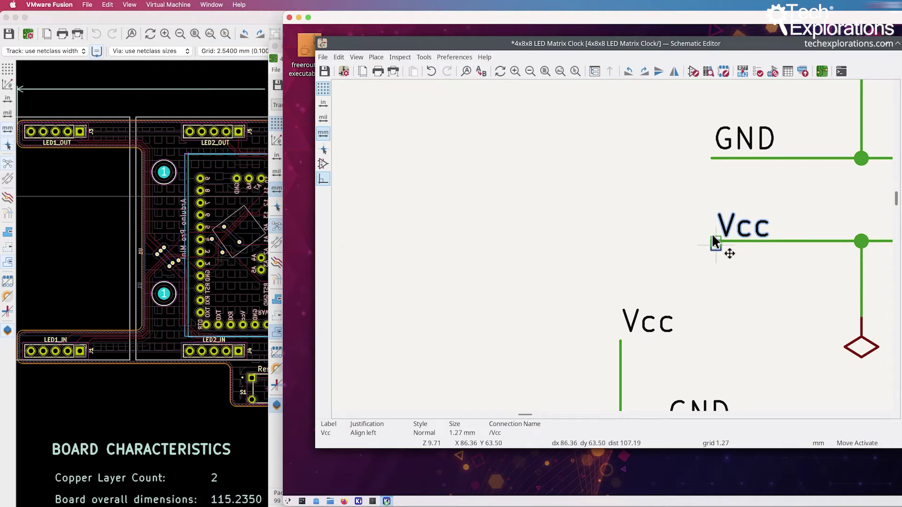
left_click(714, 241)
left_click(634, 225)
Step: Switch the grid to 0.25 mm and drag the Vcc label's anchor onto the wire end
right_click(634, 226)
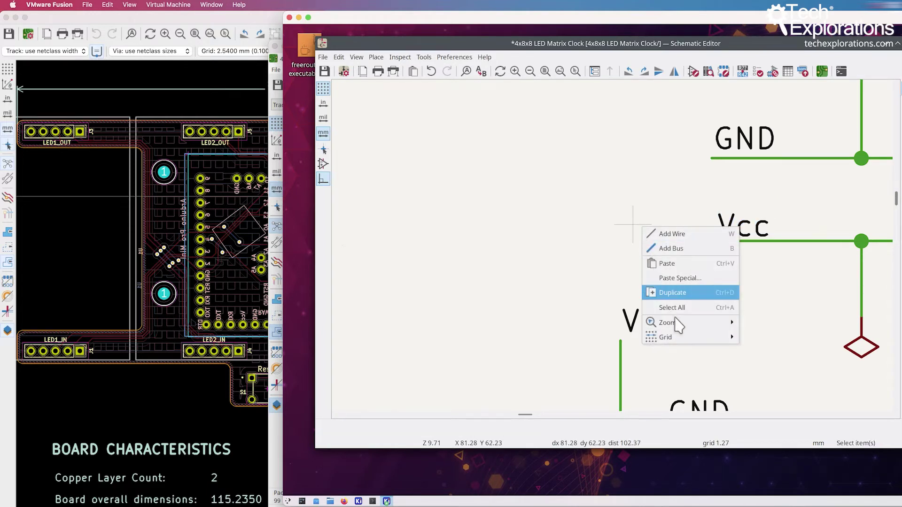
mouse_move(683, 339)
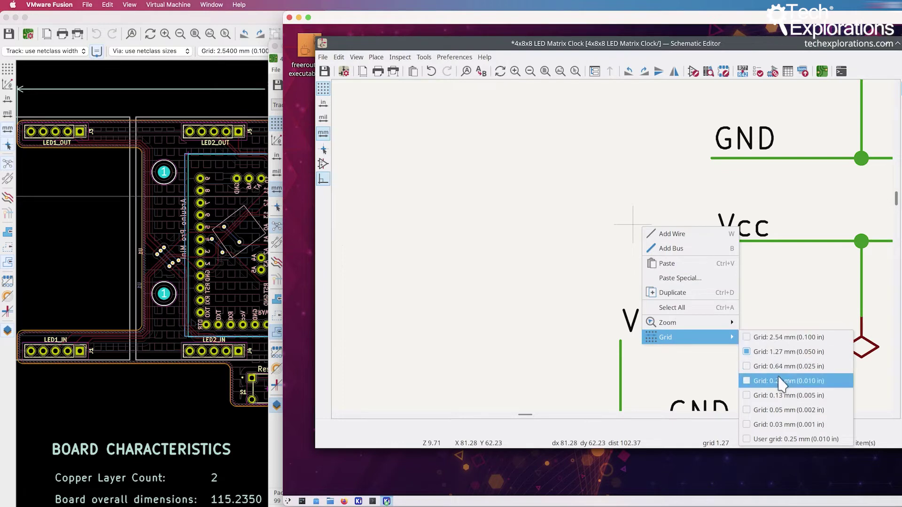
left_click(780, 383)
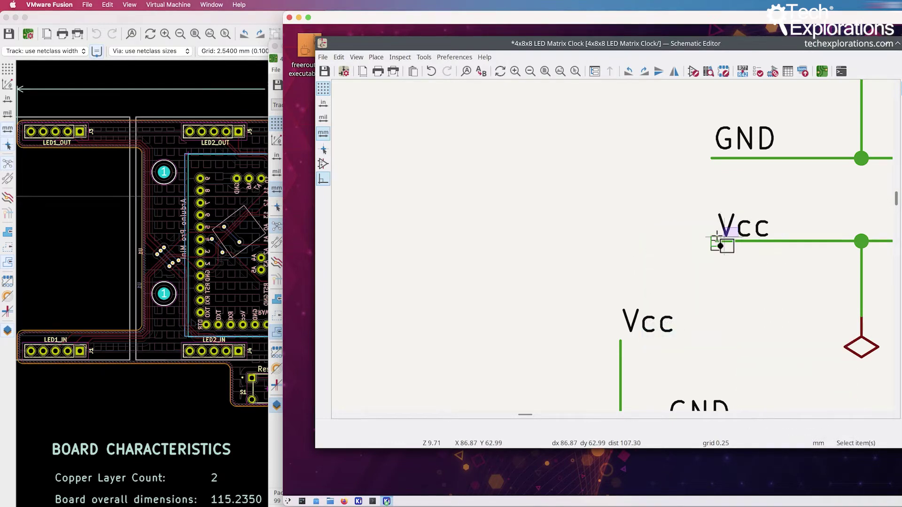
left_click(726, 227)
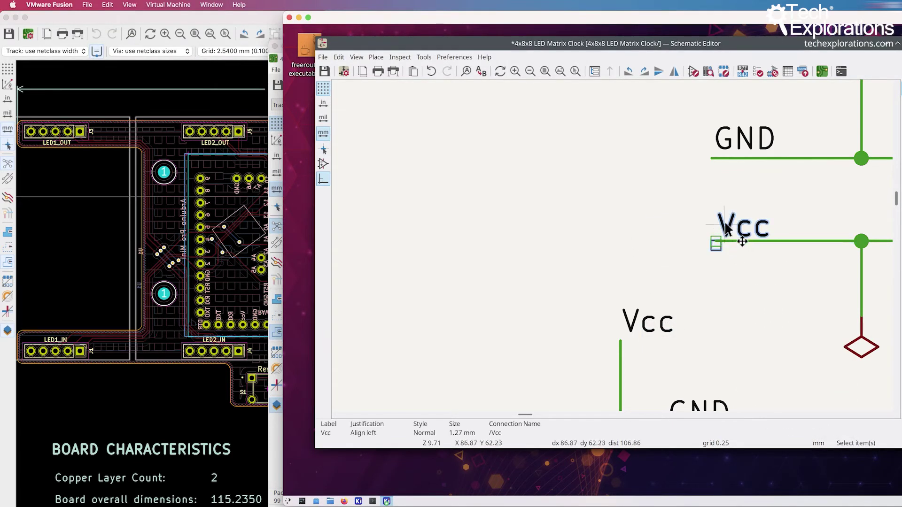
mouse_move(725, 228)
left_mouse_down()
mouse_move(743, 205)
mouse_move(716, 240)
left_mouse_up()
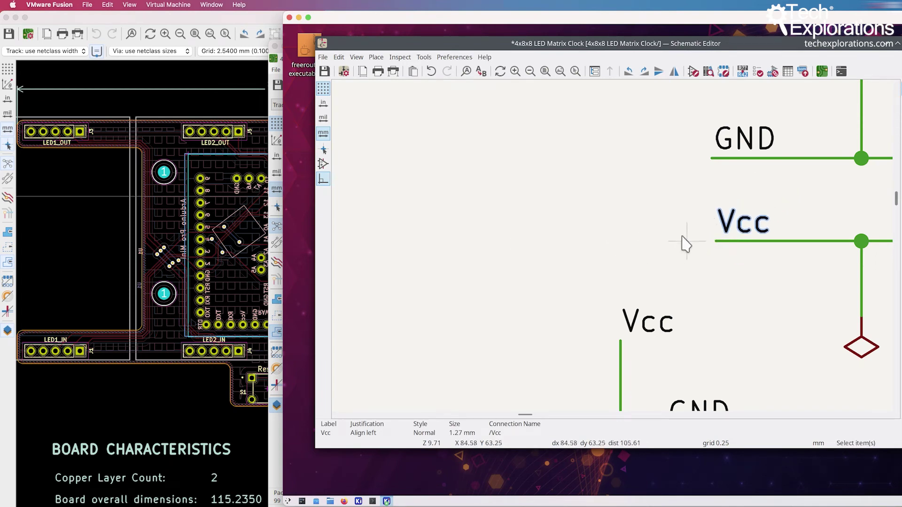
scroll(686, 243, "down", 1)
scroll(684, 239, "down", 4)
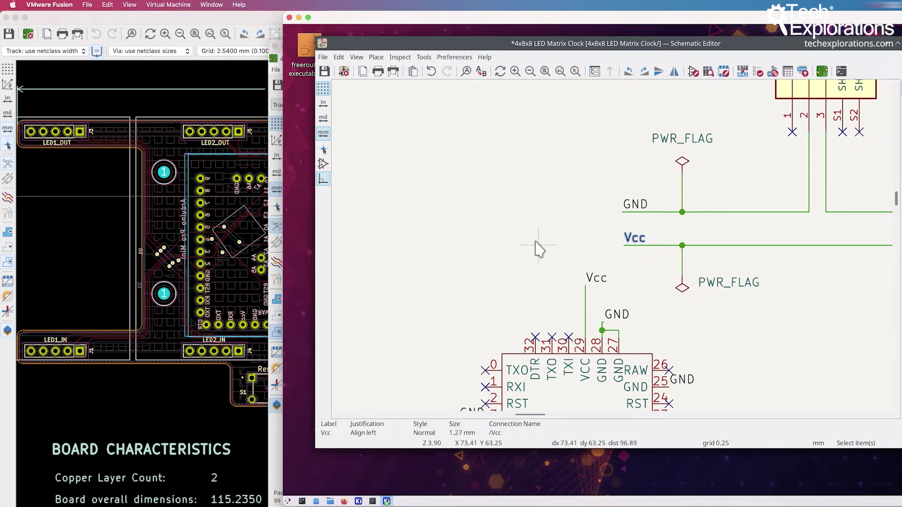
scroll(640, 245, "down", 3)
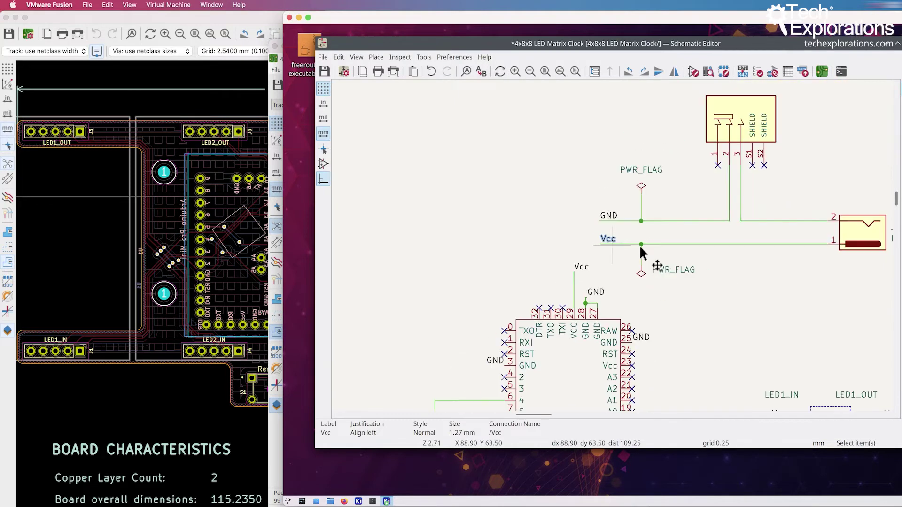
scroll(611, 344, "down", 5)
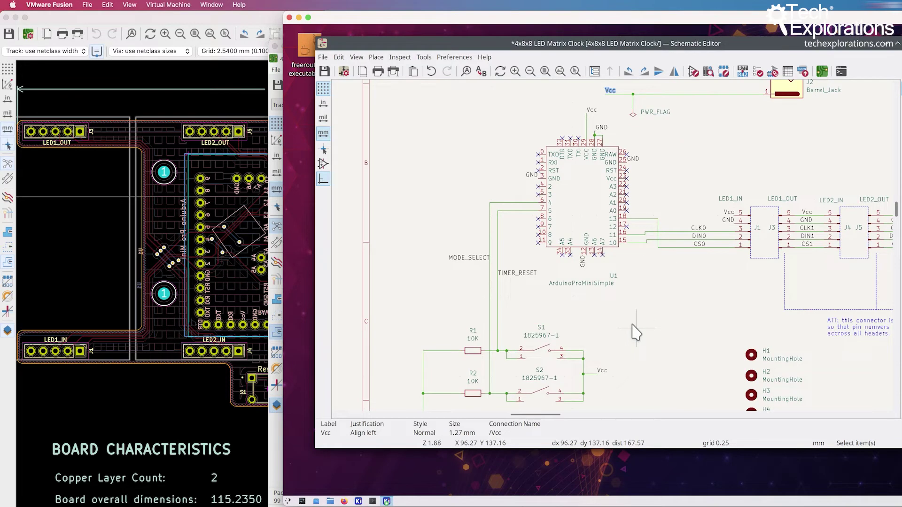
scroll(637, 333, "down", 2)
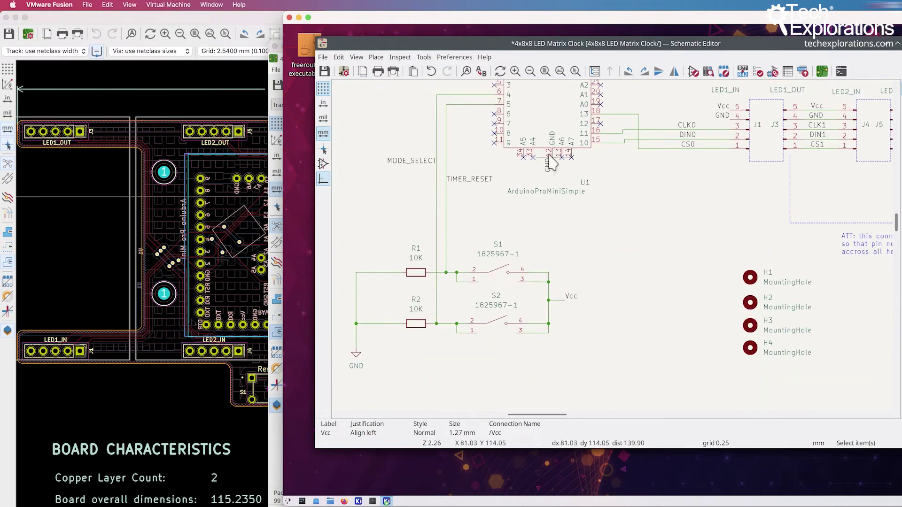
scroll(545, 155, "up", 1)
scroll(612, 292, "up", 2)
scroll(597, 300, "right", 2)
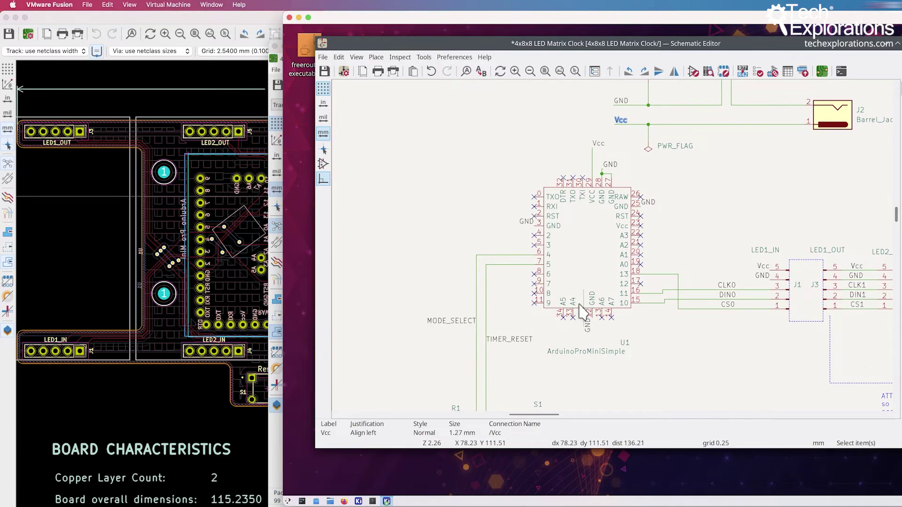
left_click_drag(728, 20, 681, 27)
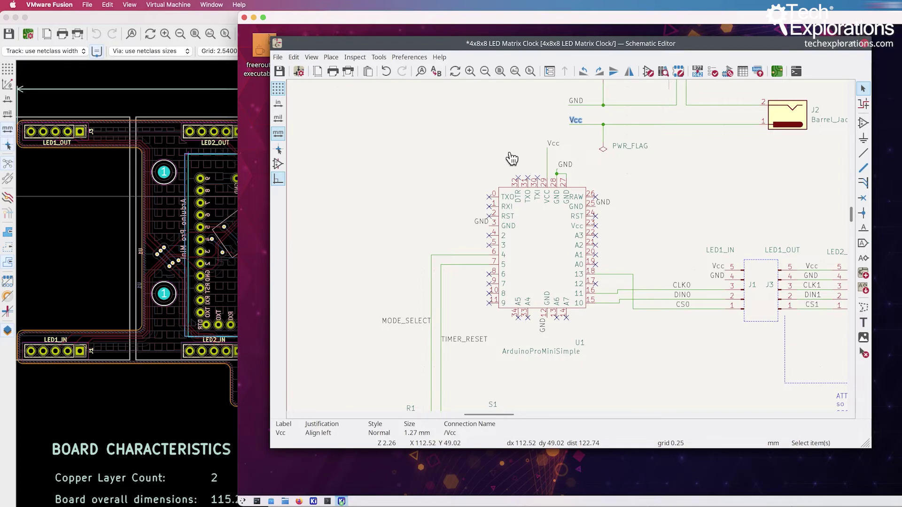
left_click(491, 140)
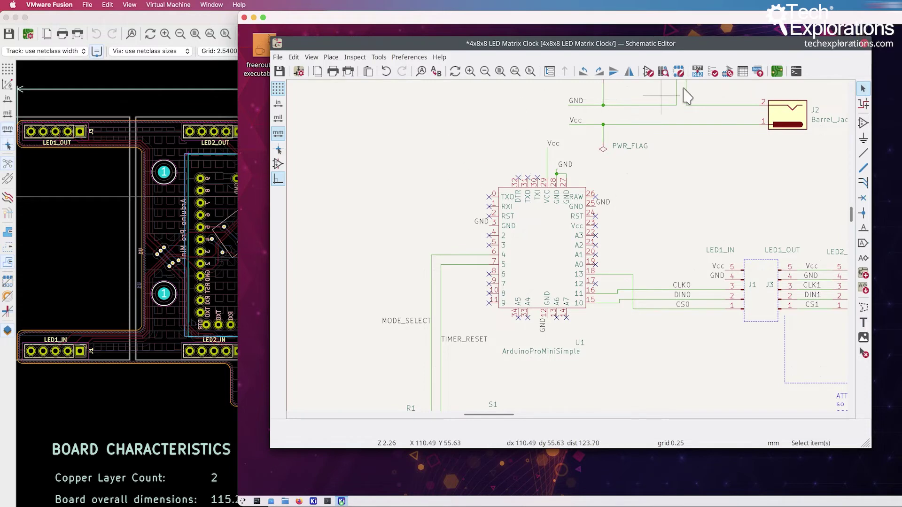
Step: Open the clock board in the PCB Editor, enlarge its window and zoom in
left_click(776, 71)
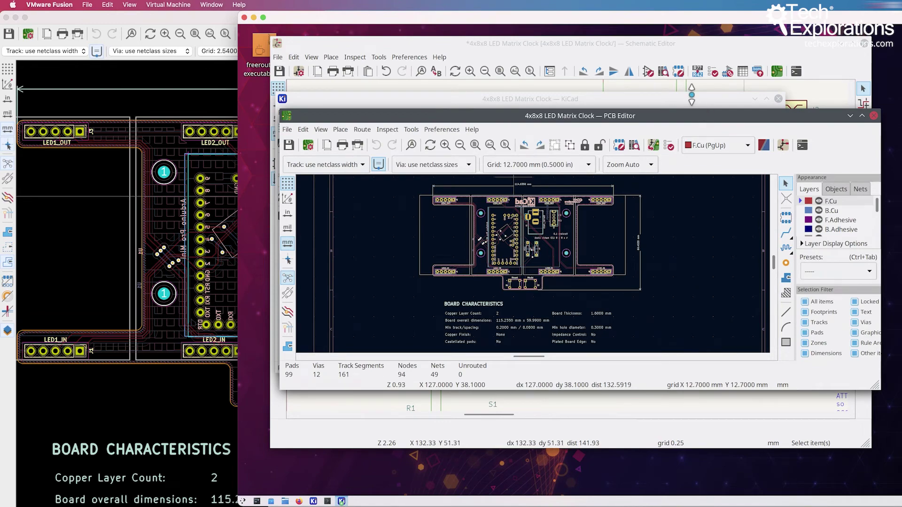
left_click_drag(692, 95, 692, 11)
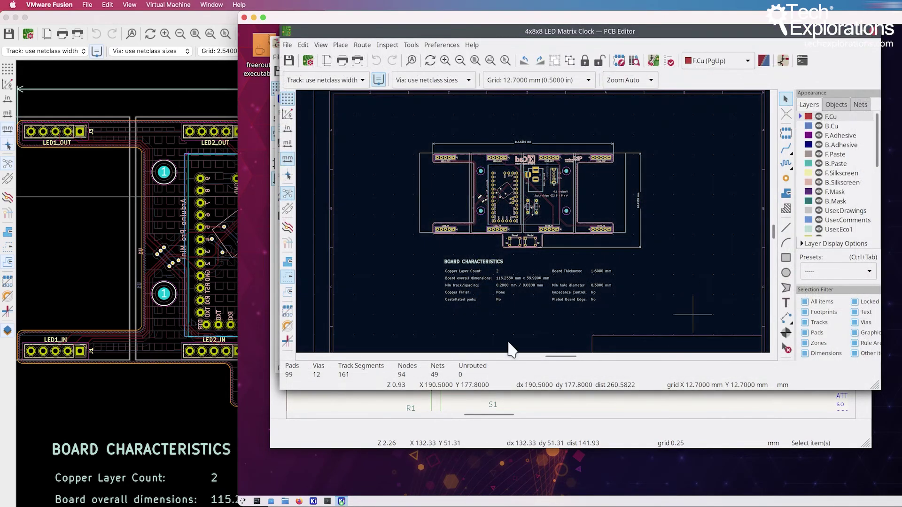
scroll(488, 197, "up", 4)
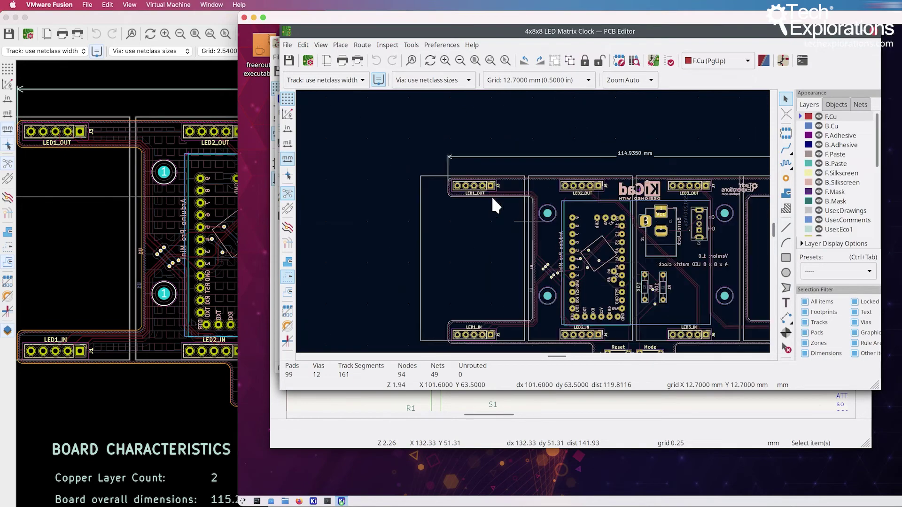
scroll(582, 181, "right", 5)
scroll(582, 181, "down", 2)
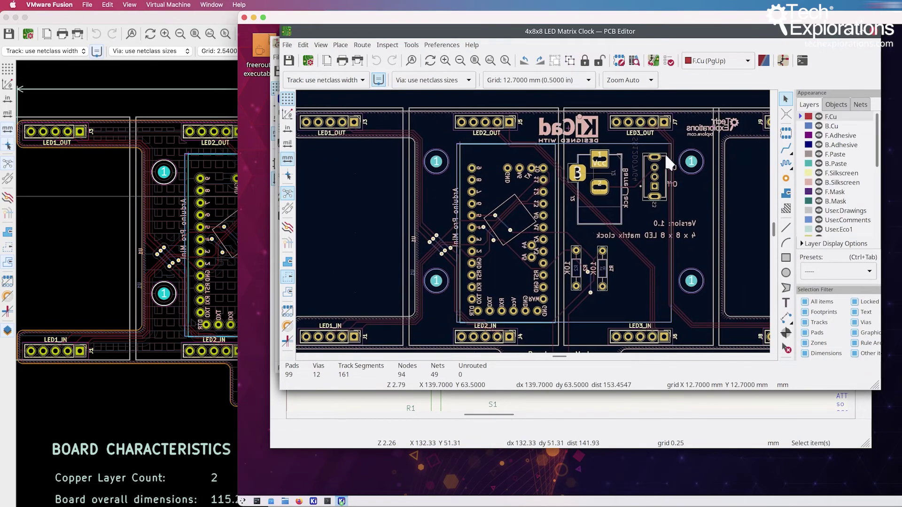
Step: Set copper track opacity to maximum, adjust zone fill display, and open the 3D Viewer
left_click(860, 105)
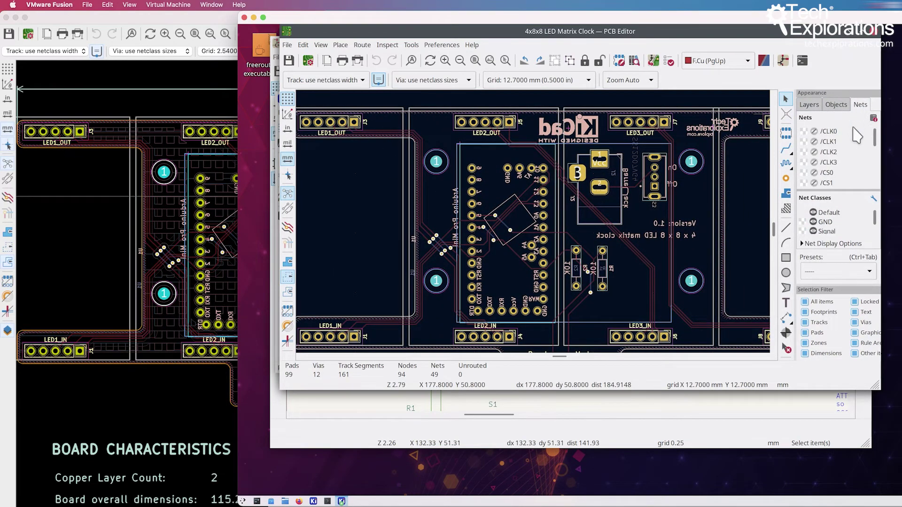
left_click(836, 105)
left_click_drag(852, 119, 883, 123)
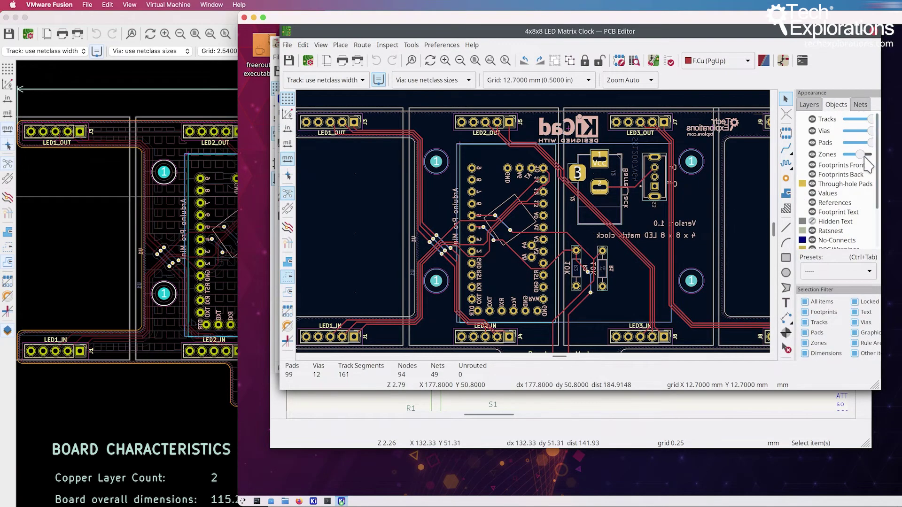
left_click_drag(860, 154, 866, 154)
left_click(288, 292)
mouse_move(866, 154)
left_mouse_down()
mouse_move(845, 155)
mouse_move(893, 158)
left_mouse_up()
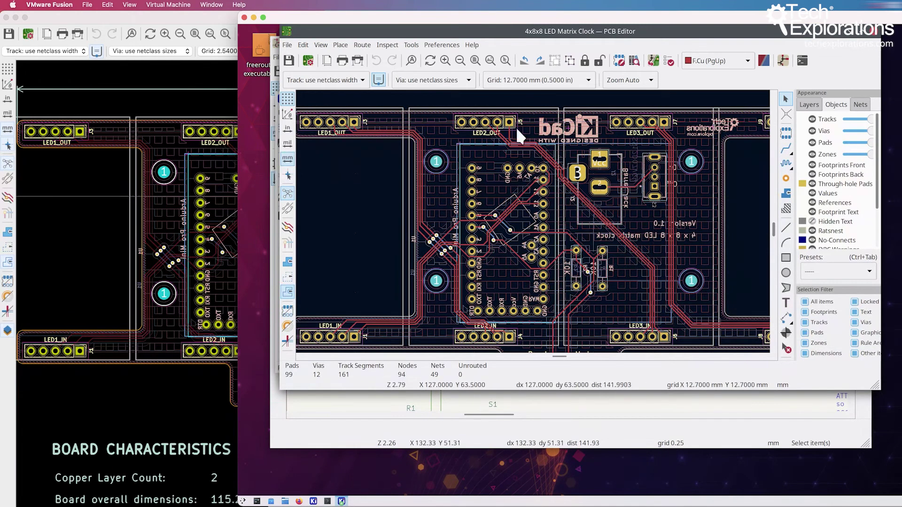
left_click(319, 44)
left_click(343, 87)
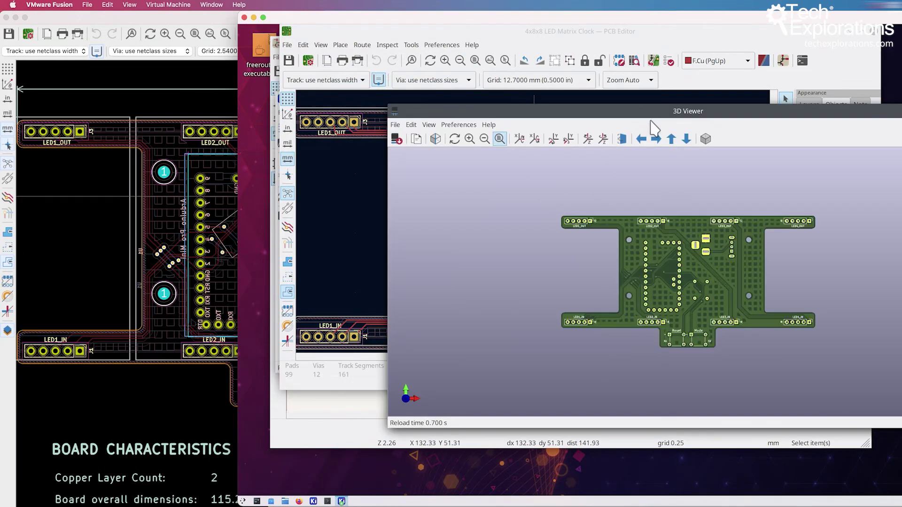
Step: Tilt the 3D board and flip it between the KiCad-logo side and the Reset/Mode side
left_click_drag(635, 111, 541, 64)
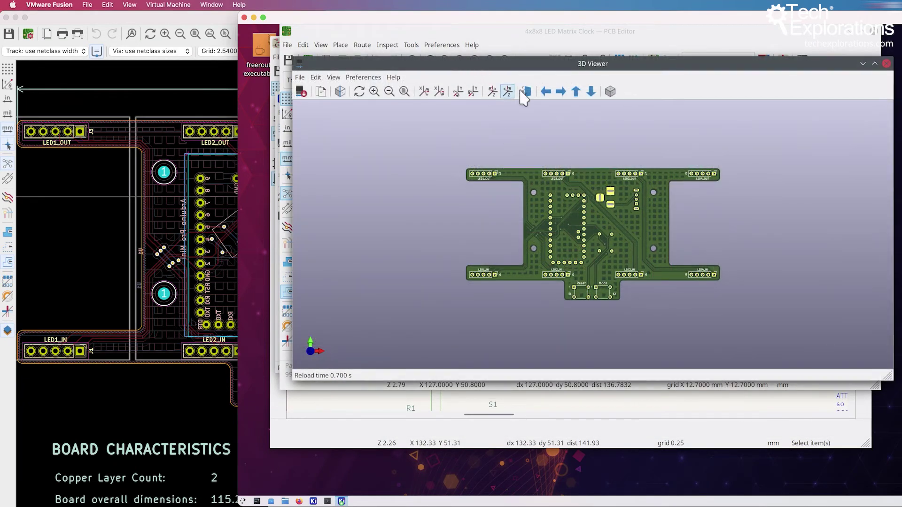
left_click_drag(562, 218, 505, 142)
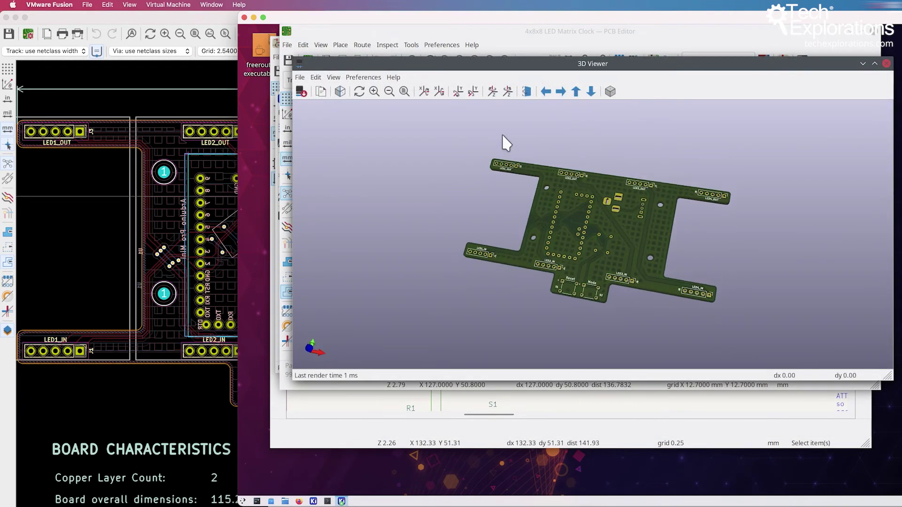
left_click(527, 93)
left_click(528, 92)
left_click(528, 93)
left_click_drag(579, 216, 545, 168)
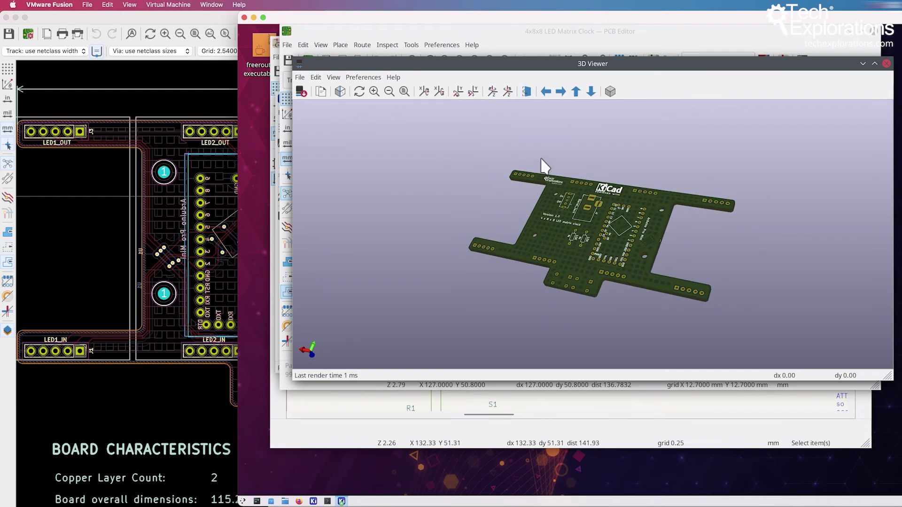
left_click(527, 92)
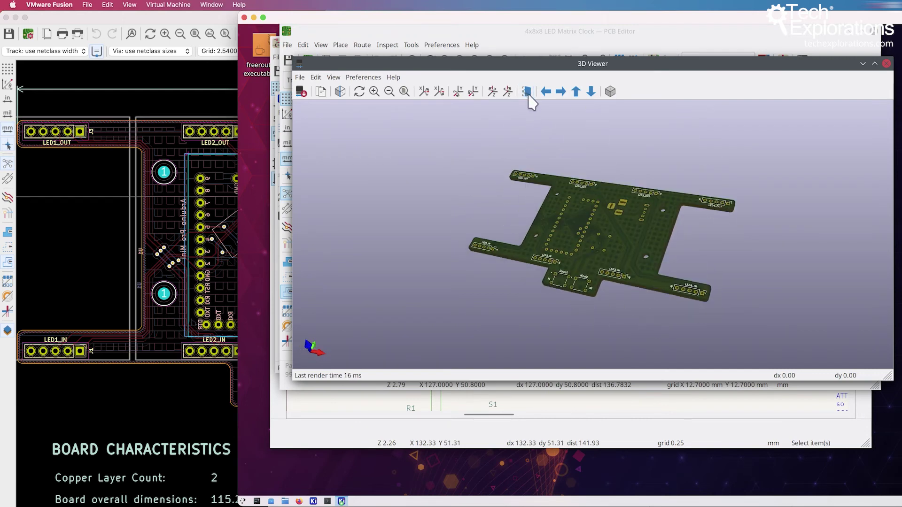
left_click(528, 93)
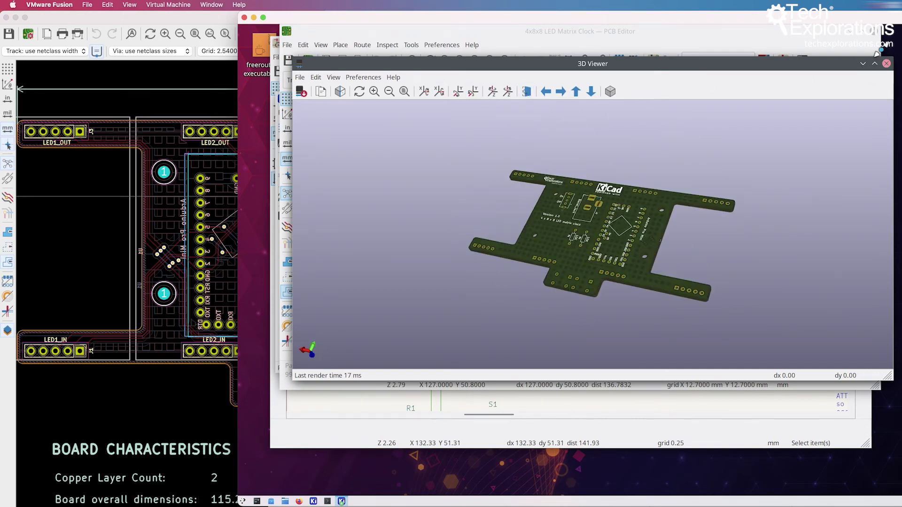
Step: Exit the 3D Viewer via its File menu, returning to the board layout
left_click(897, 85)
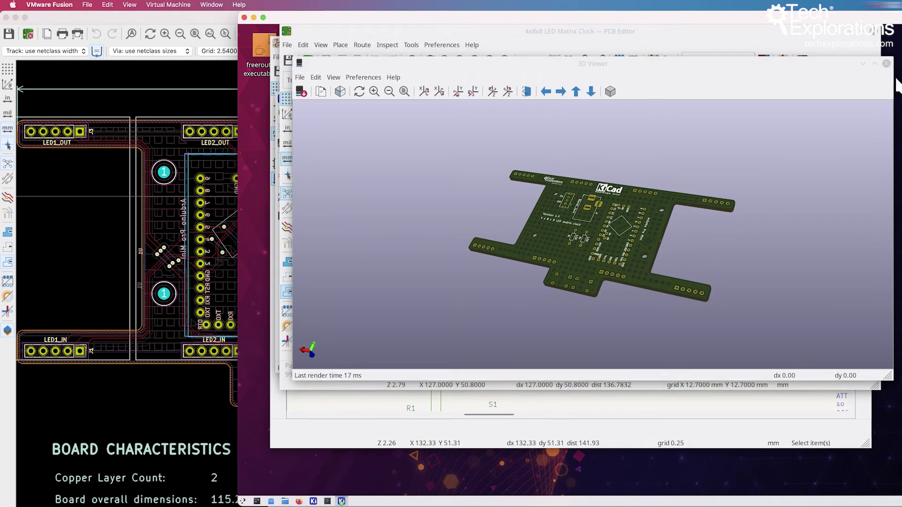
left_click(879, 82)
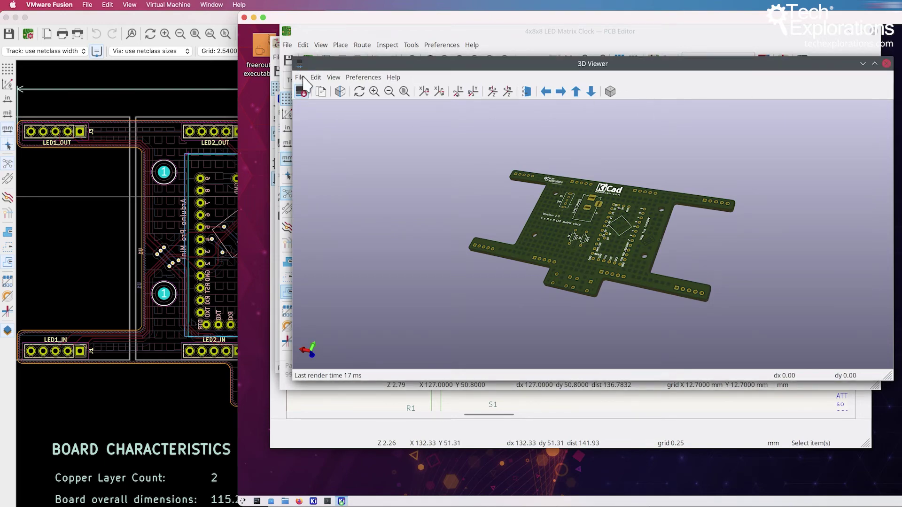
left_click(300, 77)
left_click(313, 119)
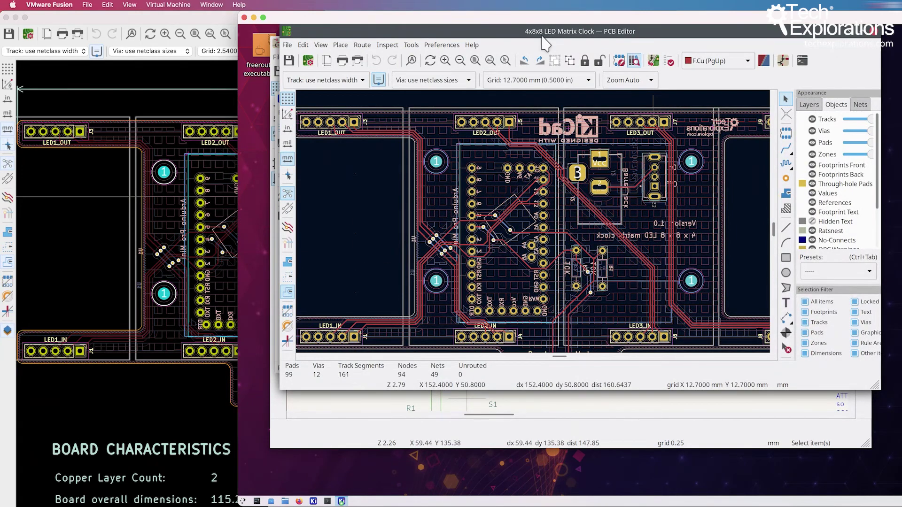
Step: Move the Linux layout aside to reveal the schematic and bring the Windows layout forward
left_click_drag(544, 33, 591, 103)
left_click_drag(654, 18, 767, 94)
left_click_drag(474, 49, 402, 18)
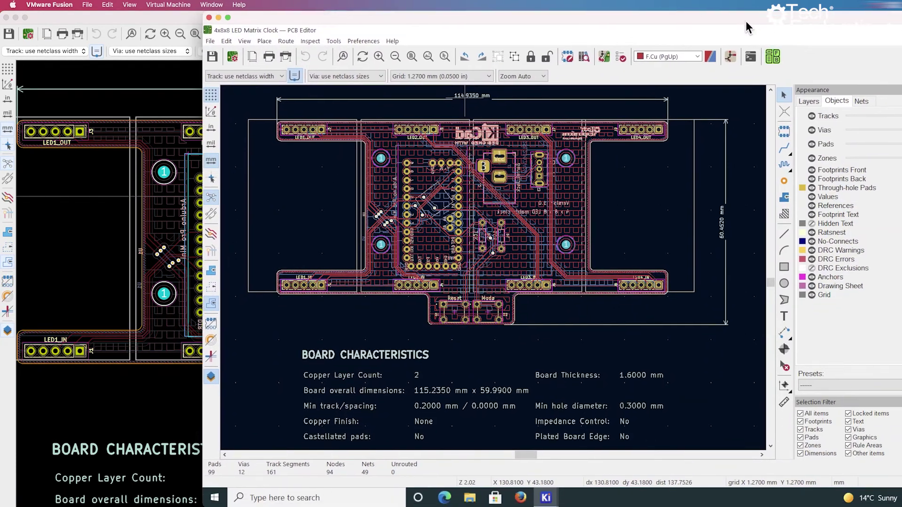
left_click_drag(745, 20, 728, 25)
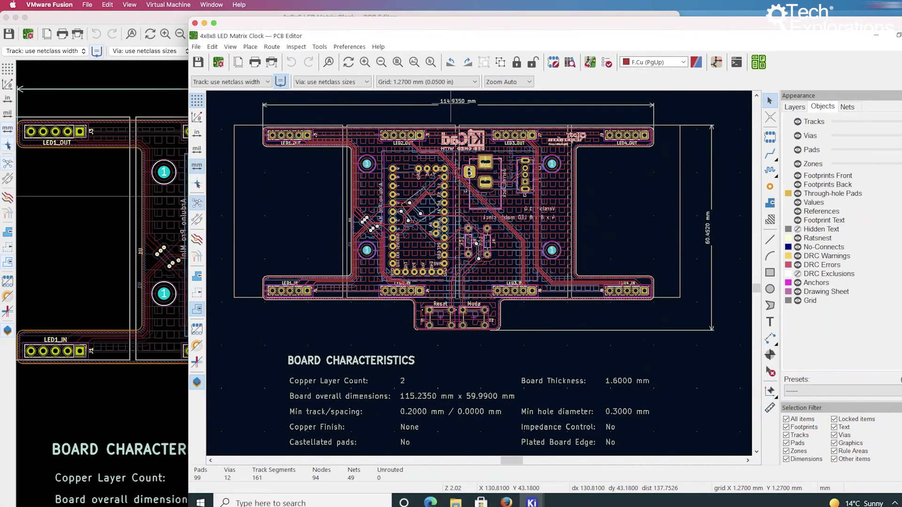
key("super+grave")
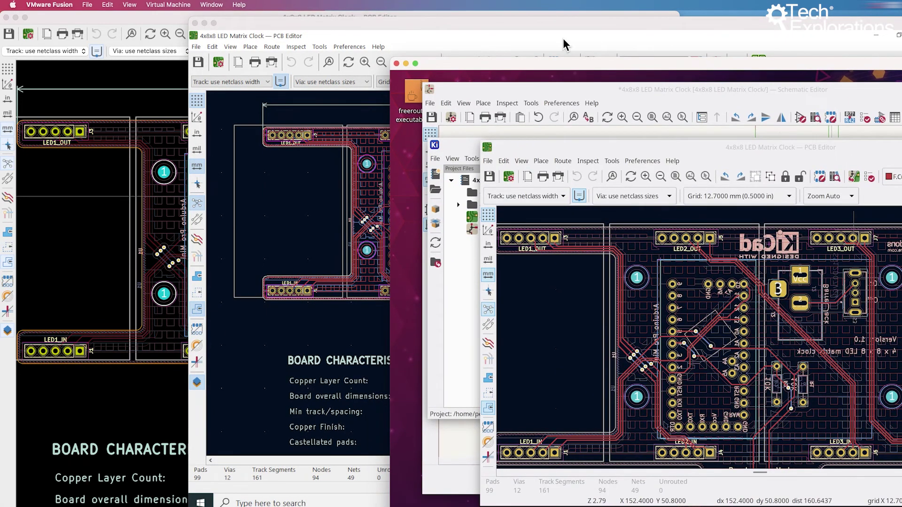
Step: Shrink the macOS layout window, then bring the Windows and Linux layout windows back in front
left_click(147, 16)
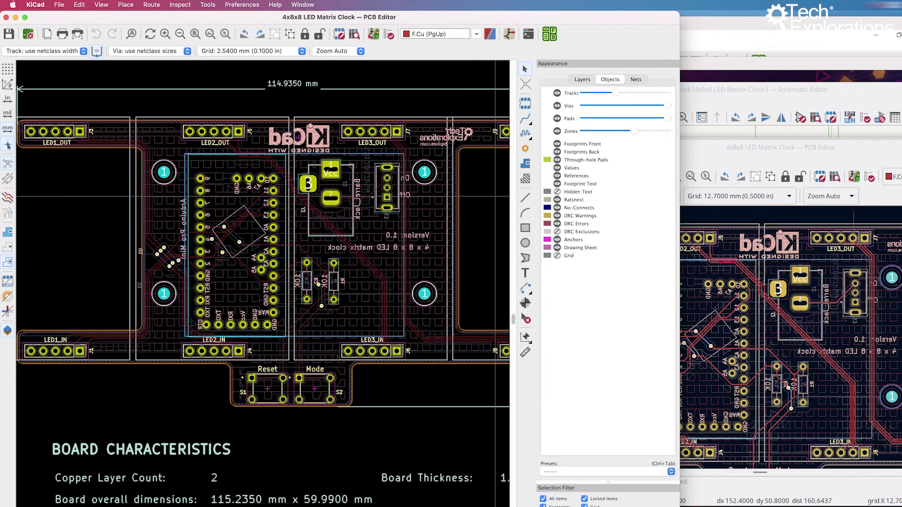
left_click_drag(653, 500, 620, 492)
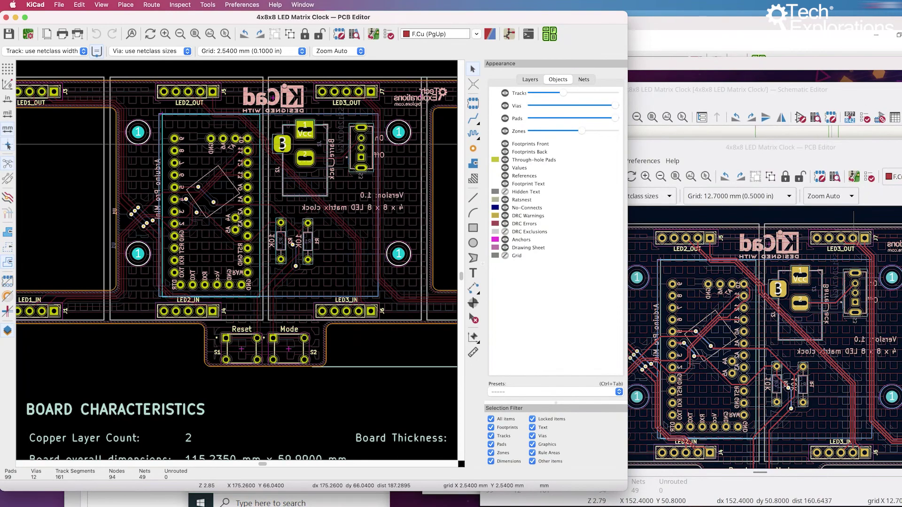
left_click(769, 26)
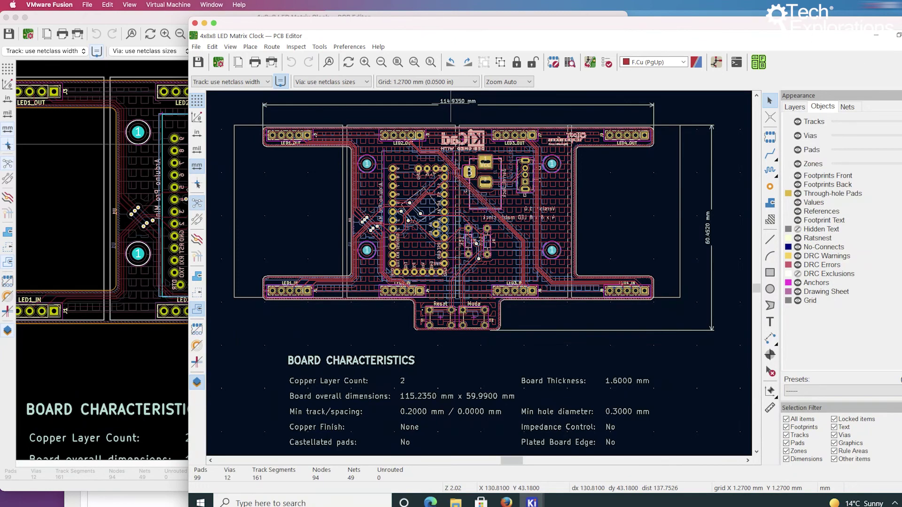
key("super+grave")
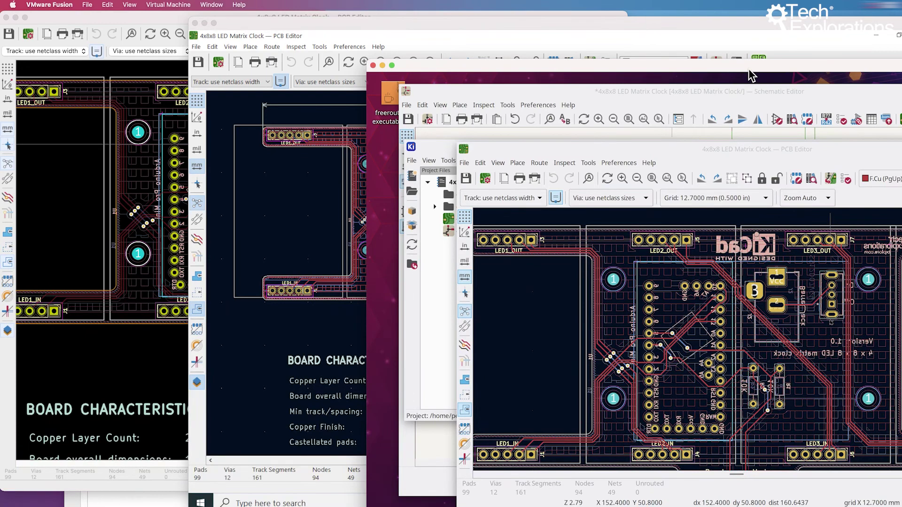
left_click_drag(750, 77, 756, 34)
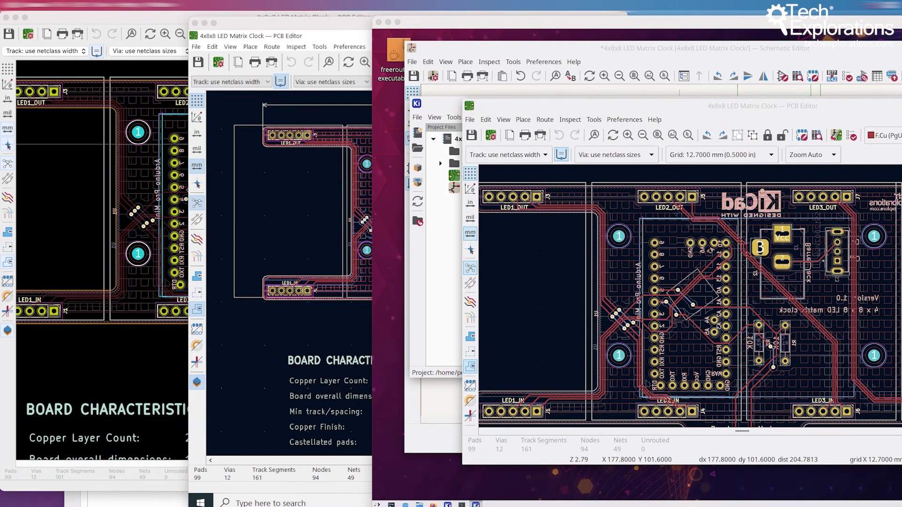